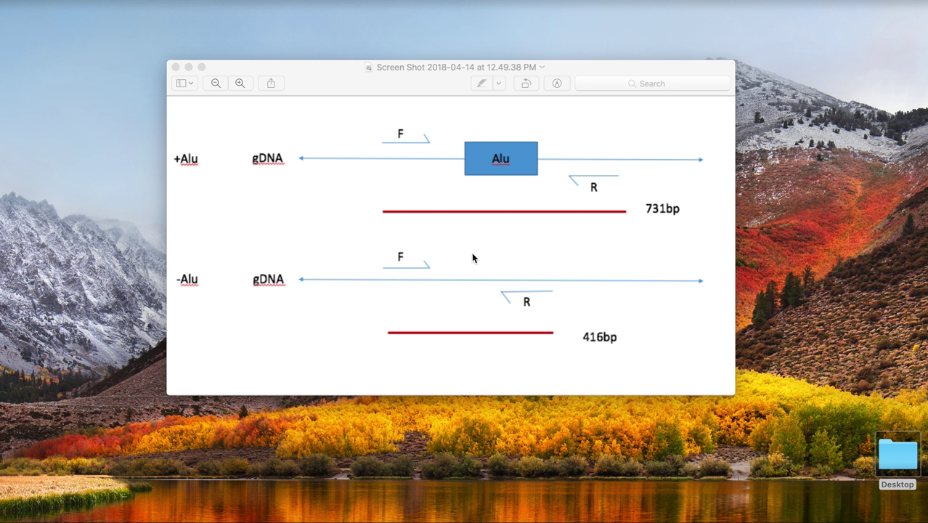
- Minimise the Alu reference diagram, switch to the blank Presentation1 in PowerPoint and reposition its window
left_click(189, 67)
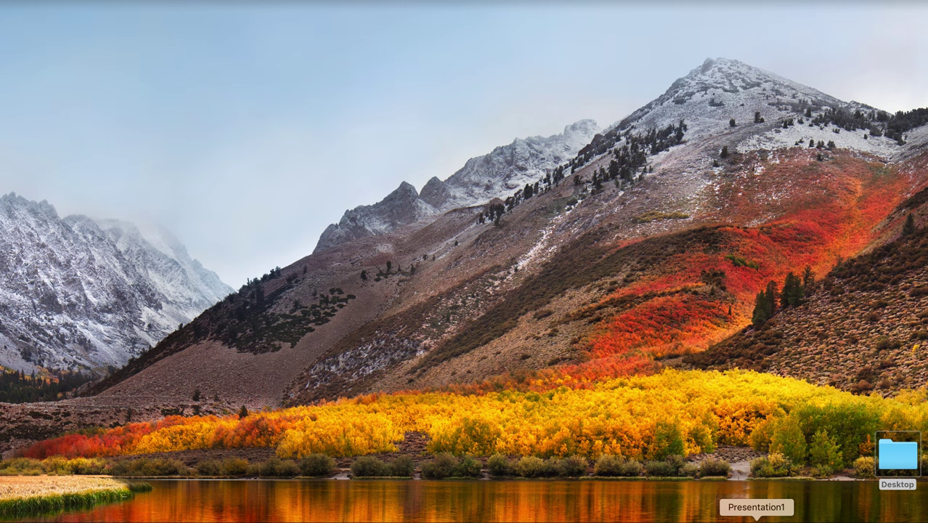
left_click(756, 519)
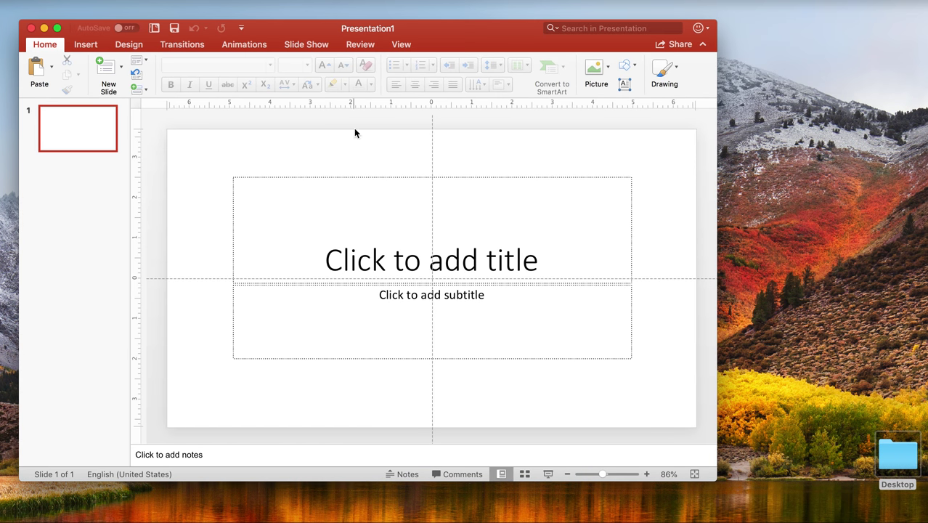
left_click_drag(304, 29, 358, 29)
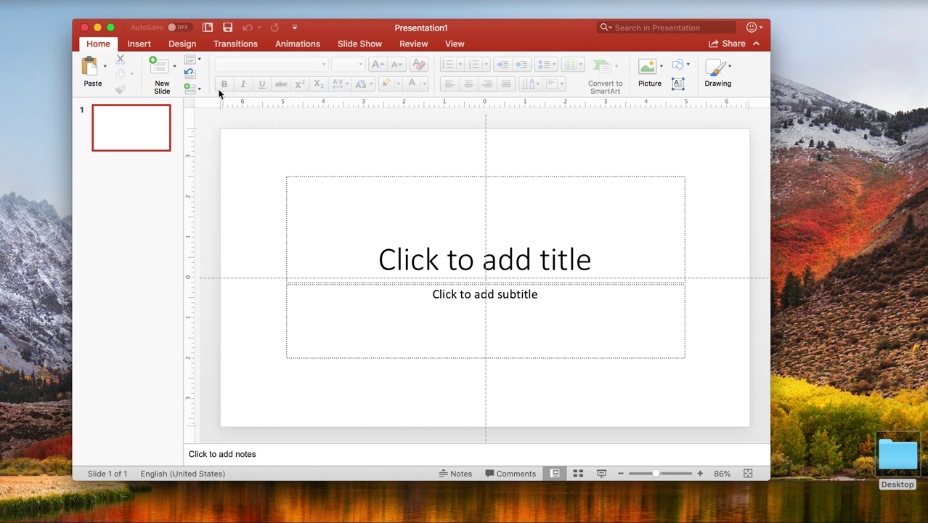
- Set the slide size to Letter Paper (8.5x11 in) in portrait orientation and scale the content up
left_click(105, 0)
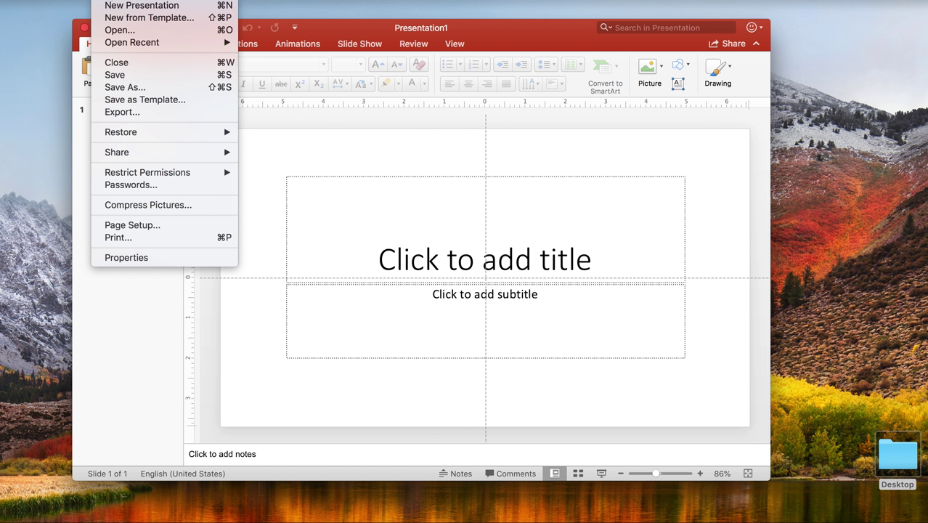
left_click(132, 225)
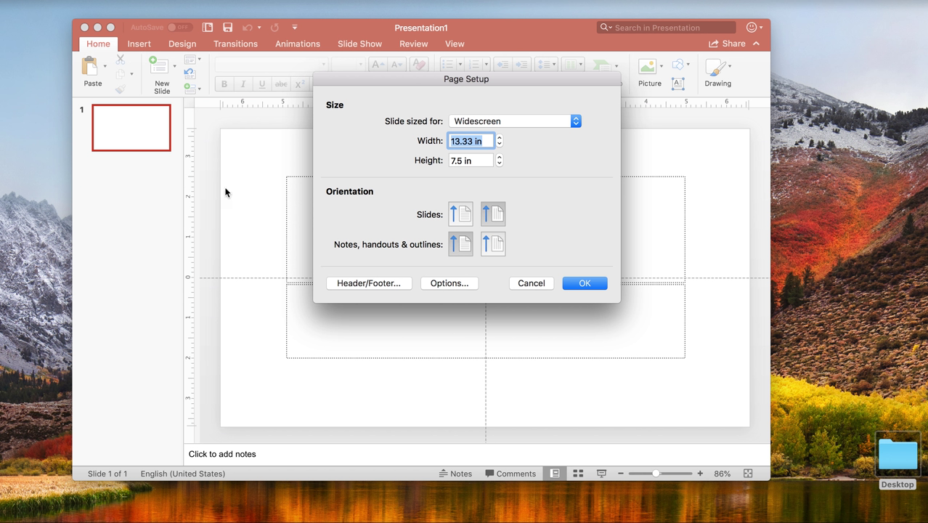
left_click(576, 121)
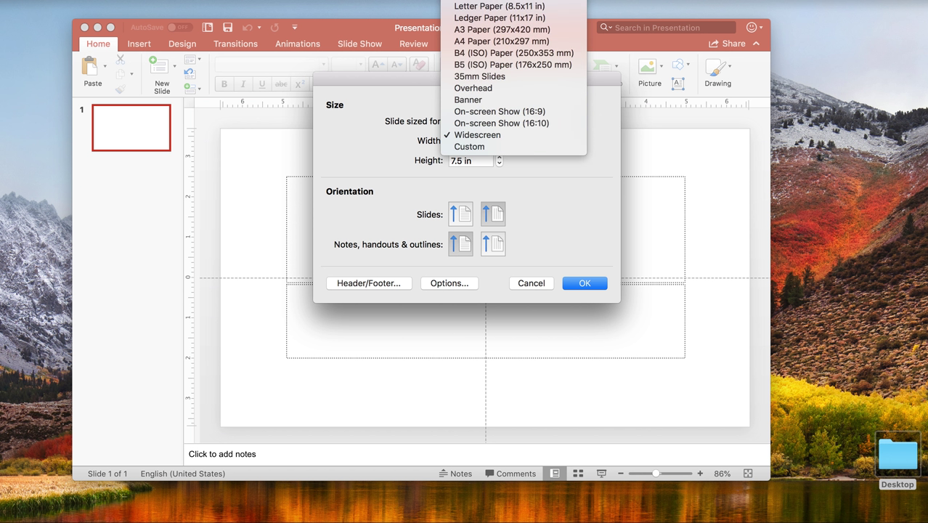
left_click(508, 9)
left_click(463, 217)
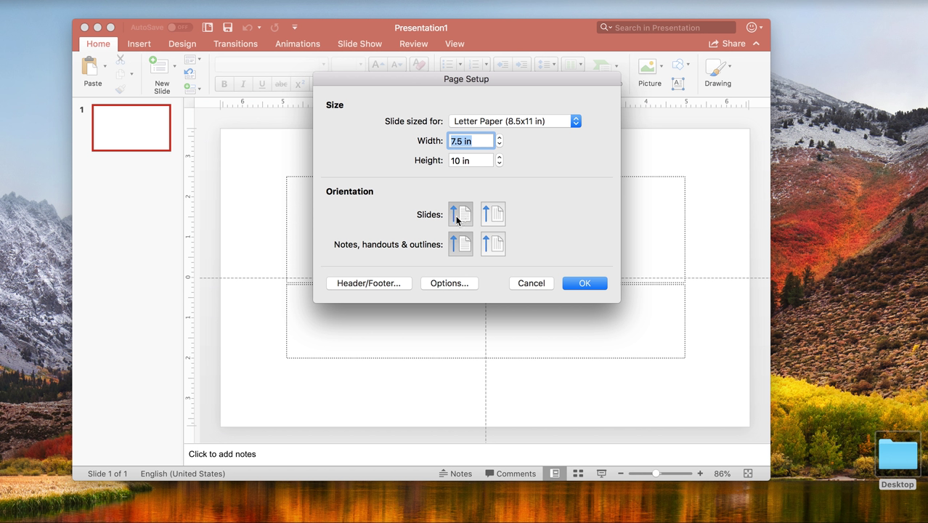
left_click(592, 284)
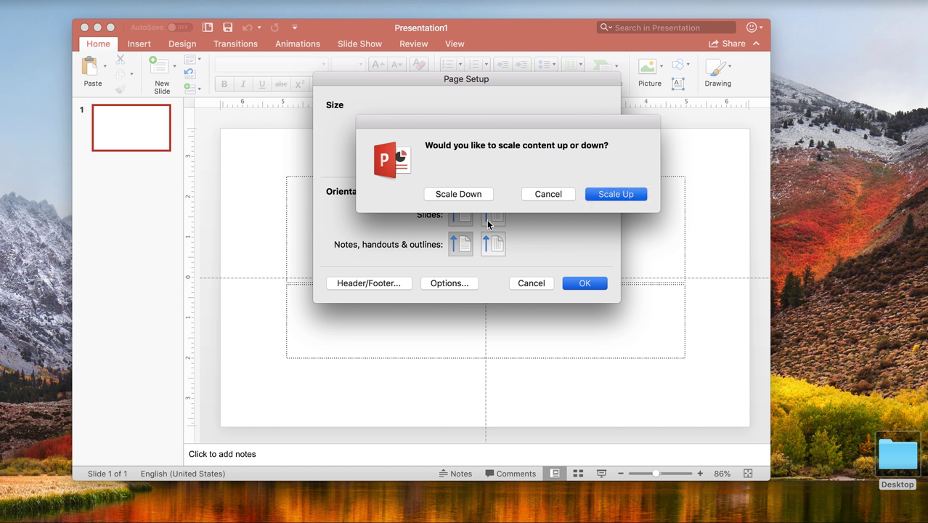
left_click(614, 194)
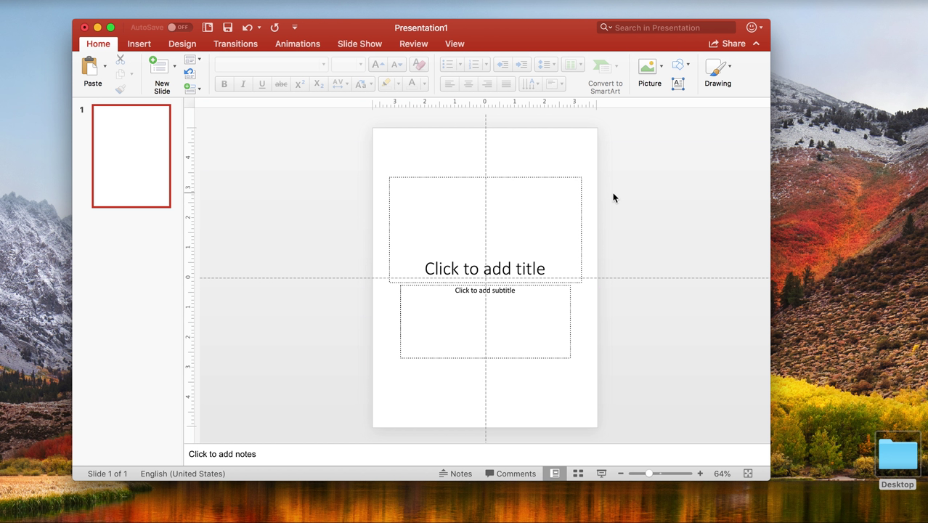
- Delete the title and subtitle placeholders from the slide
left_click(540, 176)
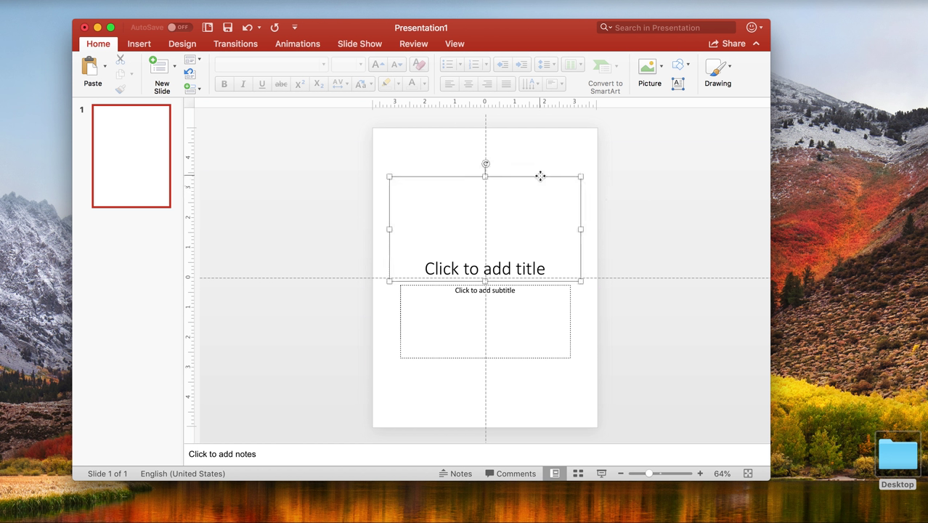
key("Delete")
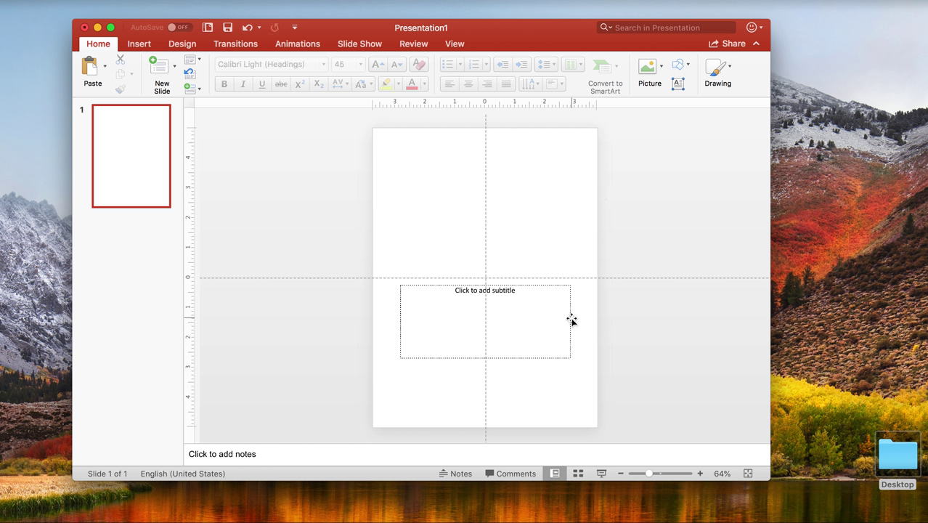
left_click(571, 320)
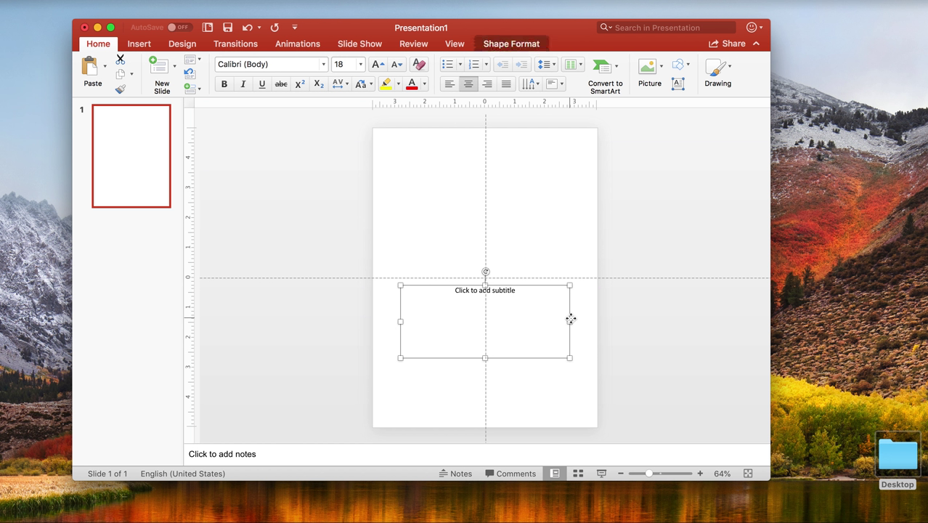
key("Delete")
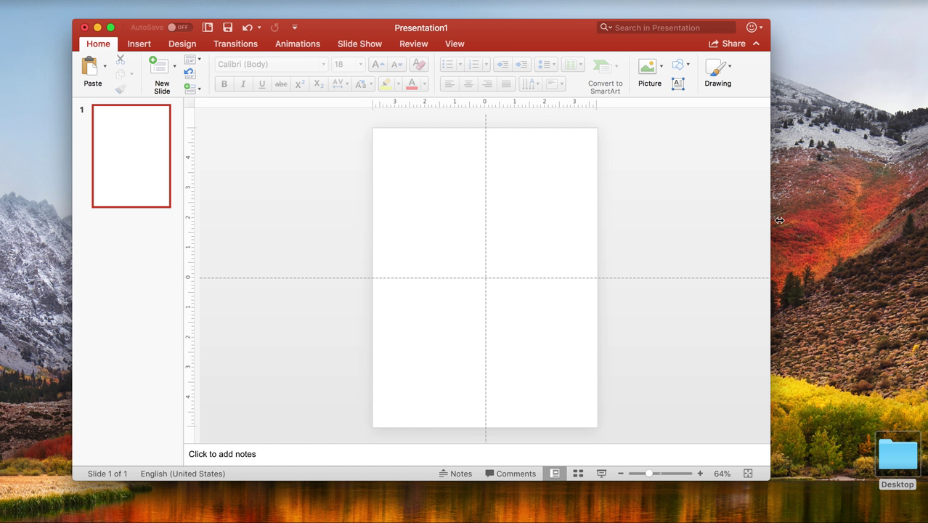
- Widen the presentation window and draw a horizontal double-headed arrow line about 5 in long across the upper half of the slide
left_click_drag(779, 220, 926, 220)
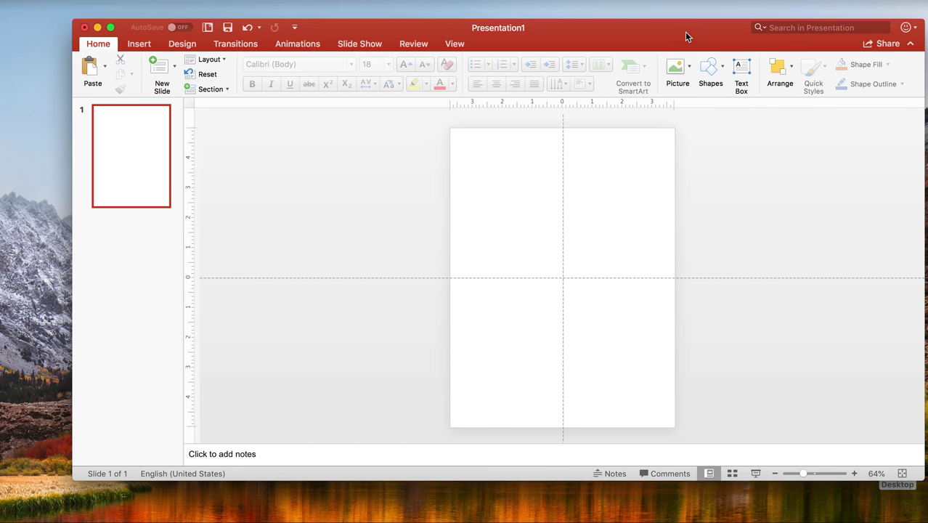
left_click_drag(685, 31, 626, 29)
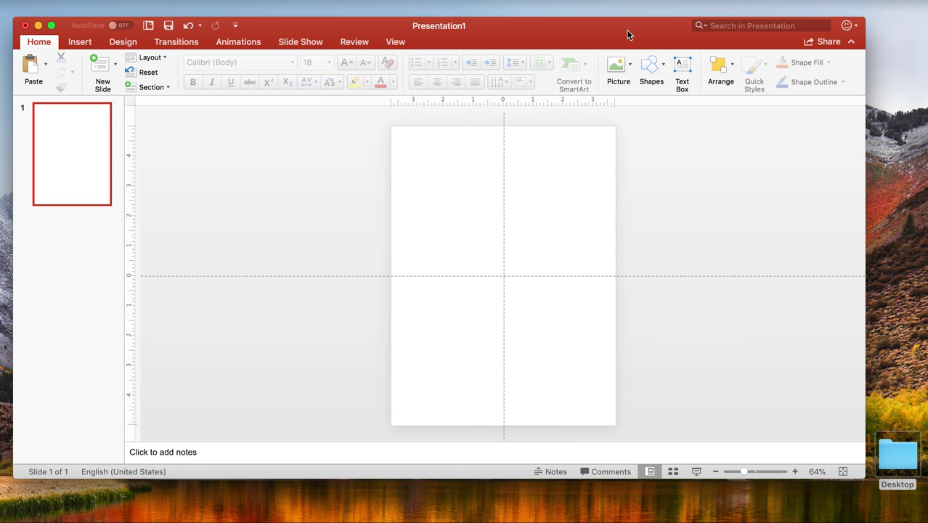
left_click(654, 68)
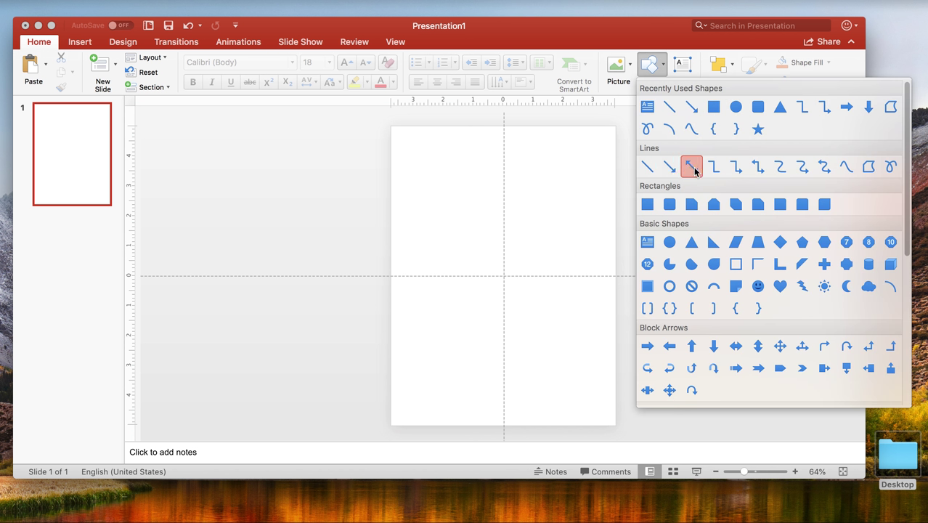
left_click(693, 167)
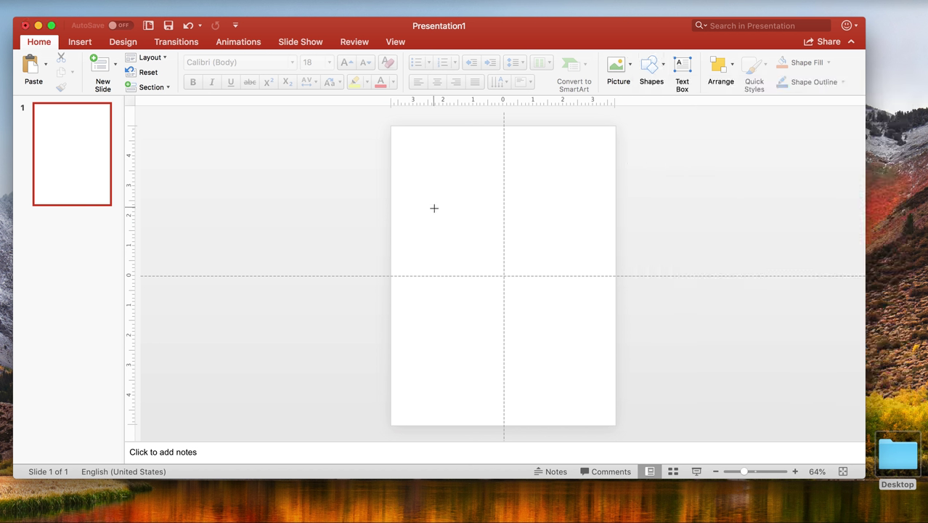
left_click_drag(434, 209, 583, 207)
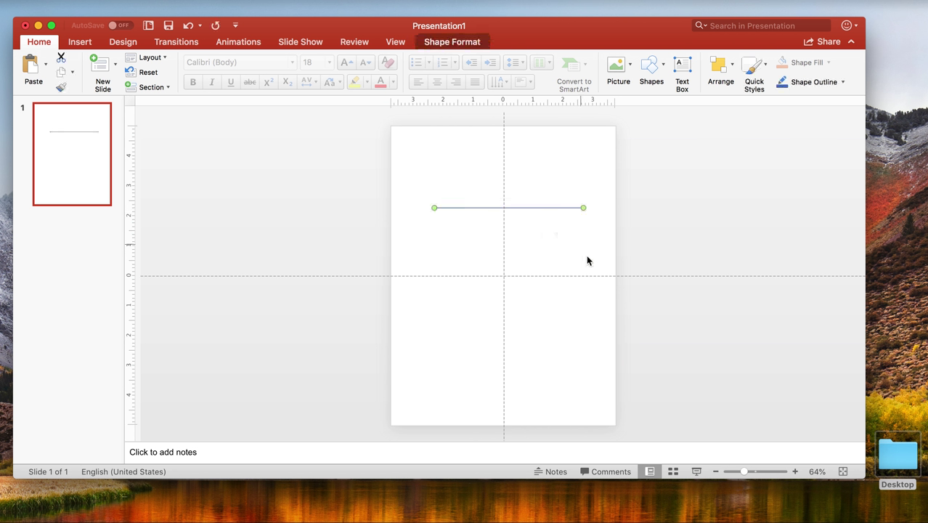
left_click_drag(745, 472, 751, 473)
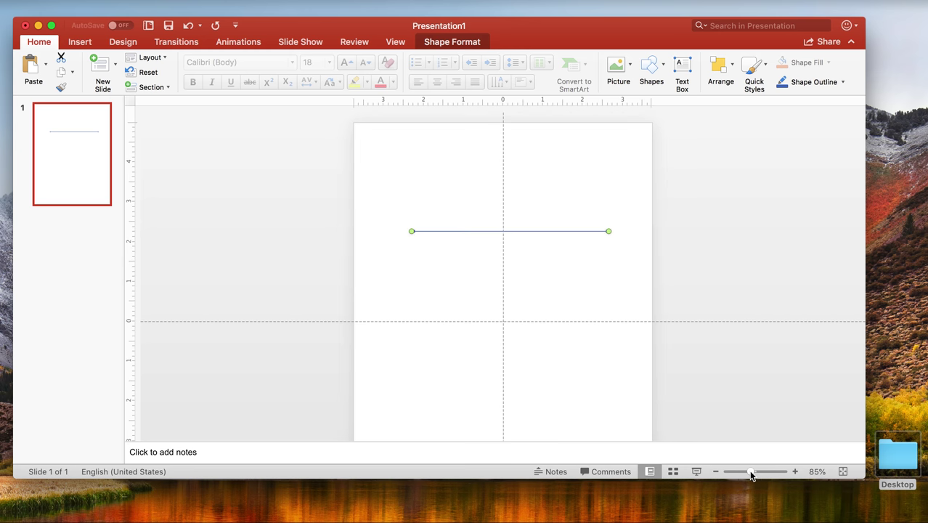
left_click(573, 205)
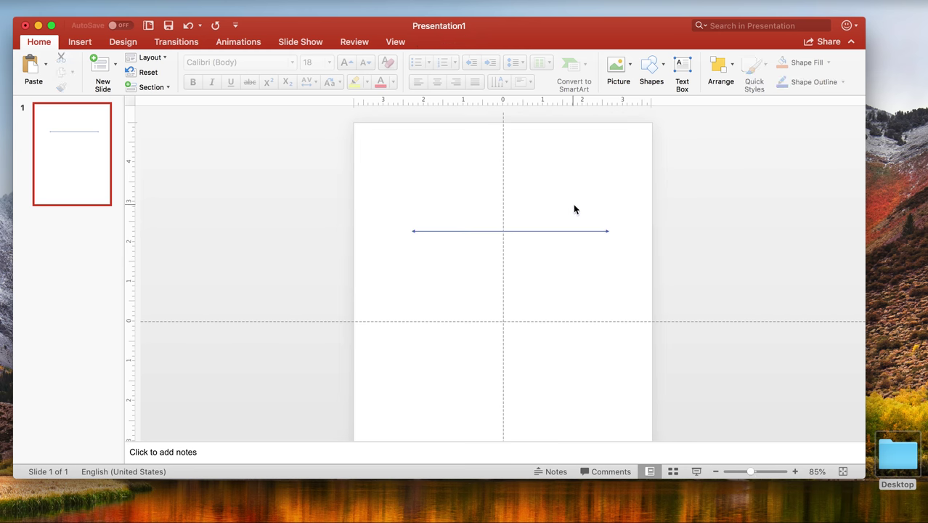
- Open the shape formatting for the double-headed arrow and set its line color to black
left_click(454, 231)
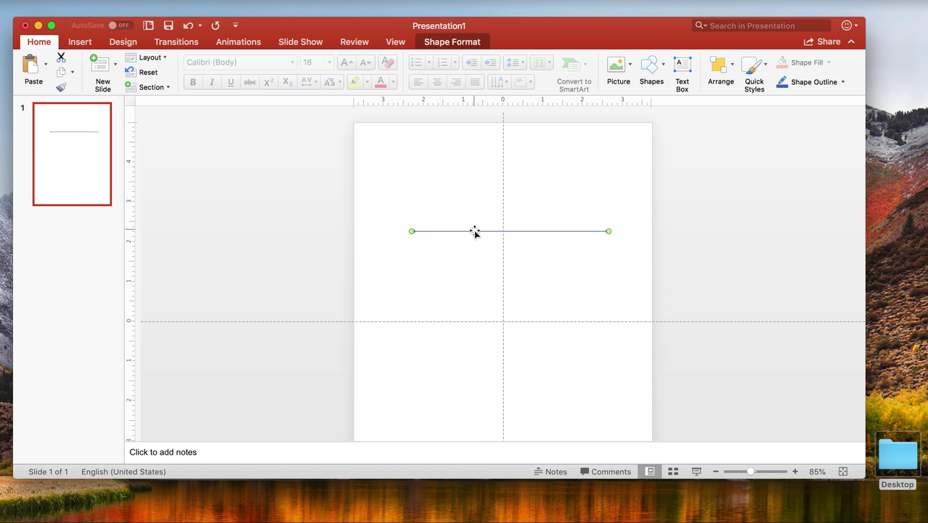
right_click(546, 232)
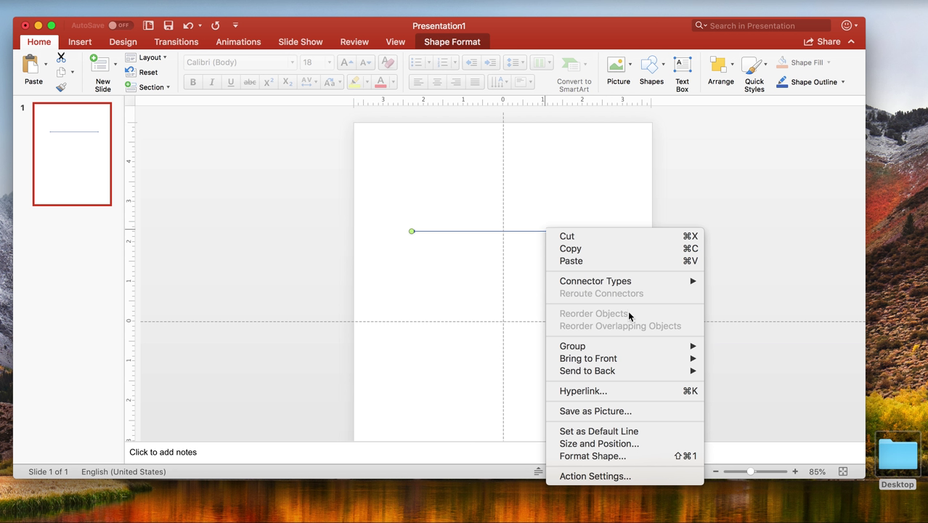
left_click(609, 456)
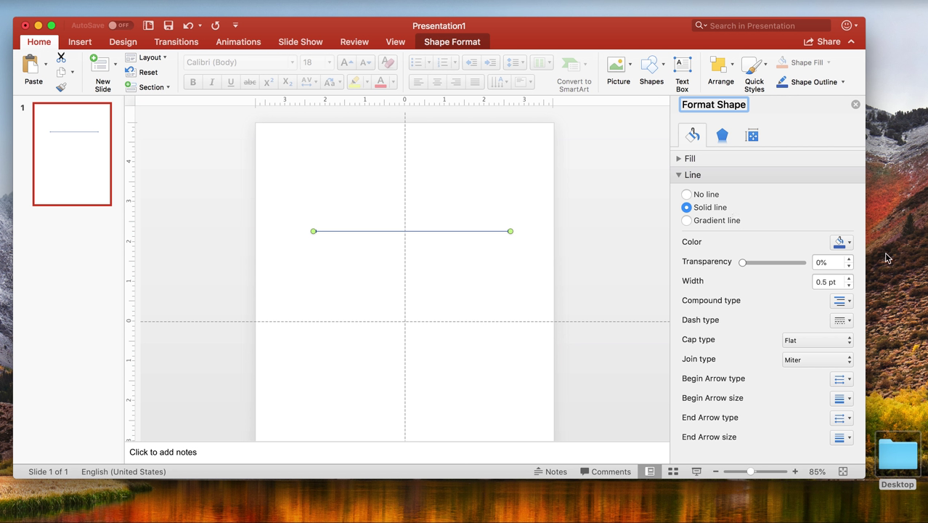
left_click(848, 242)
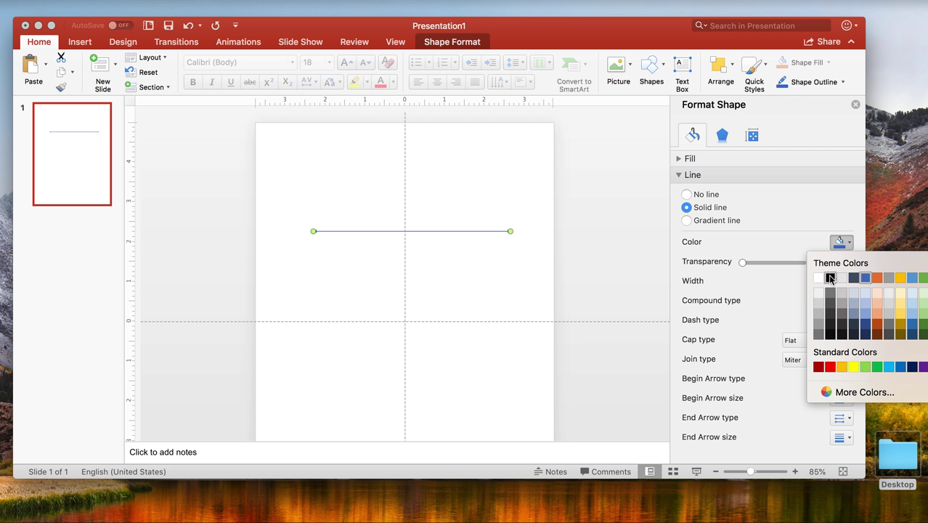
left_click(831, 278)
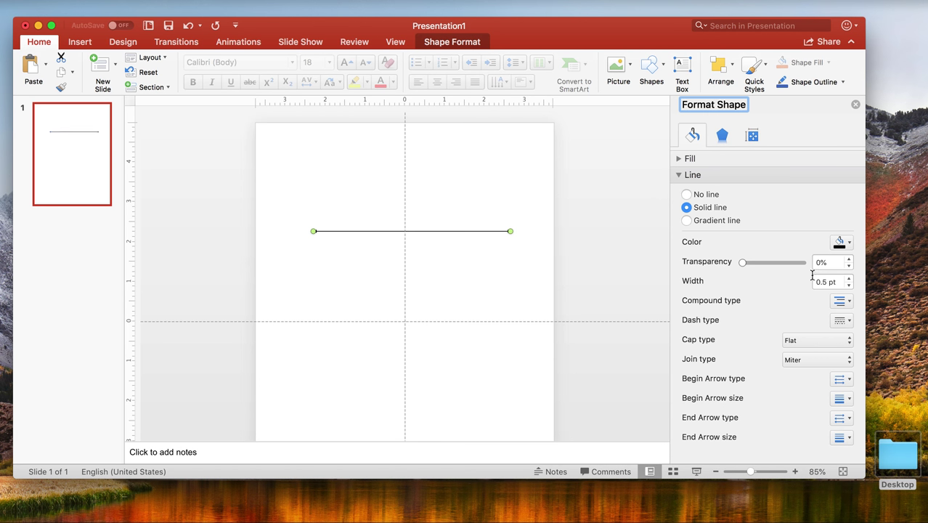
- Set the double-headed arrow's line width to 3 pt, close the formatting options and deselect the arrow
left_click(849, 279)
left_click(849, 279)
left_click(849, 279)
left_click(849, 279)
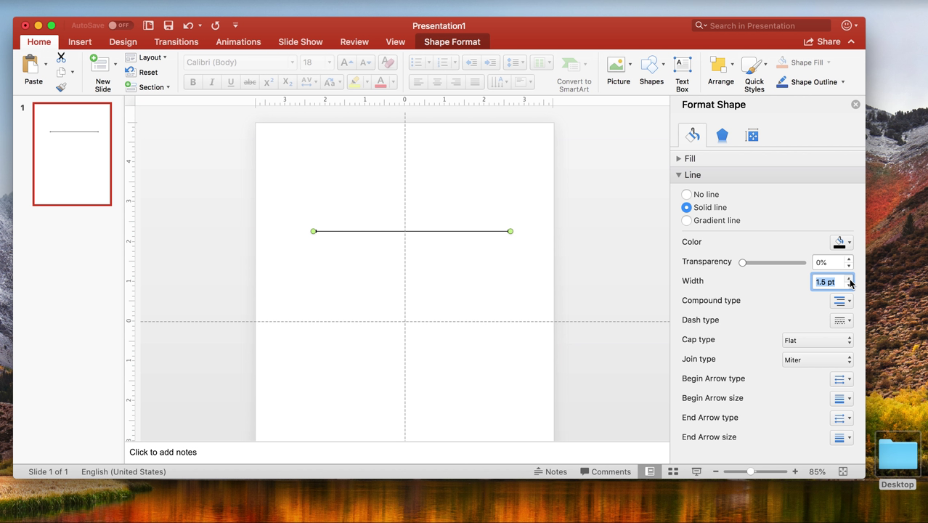
left_click(849, 279)
left_click(849, 279)
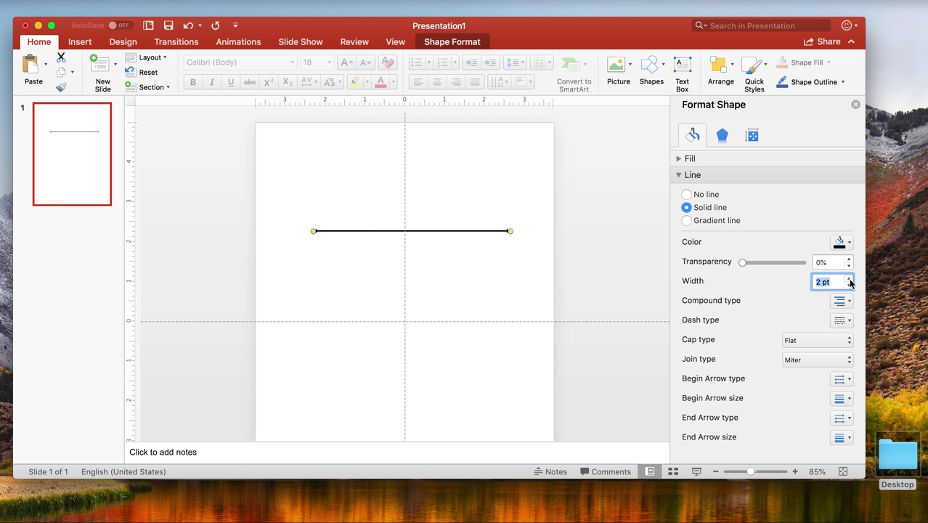
left_click(849, 278)
left_click(850, 278)
left_click(849, 279)
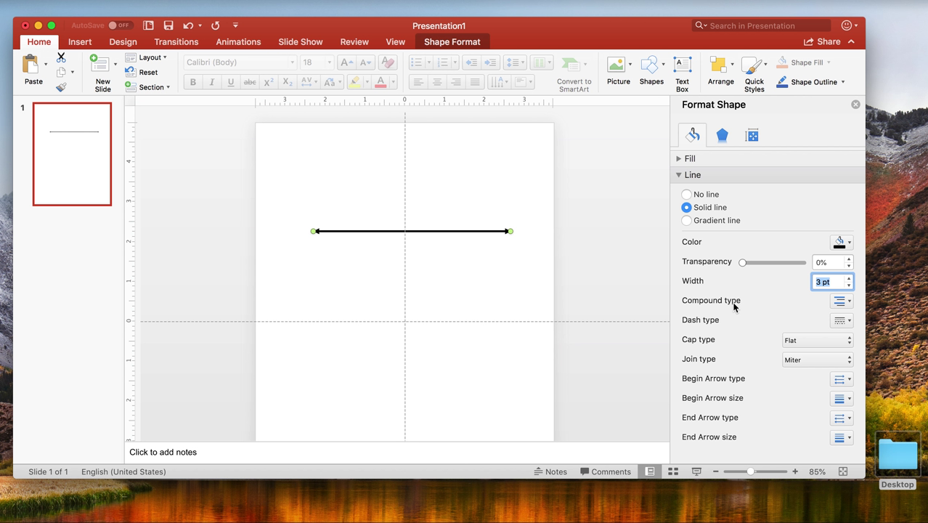
left_click(856, 107)
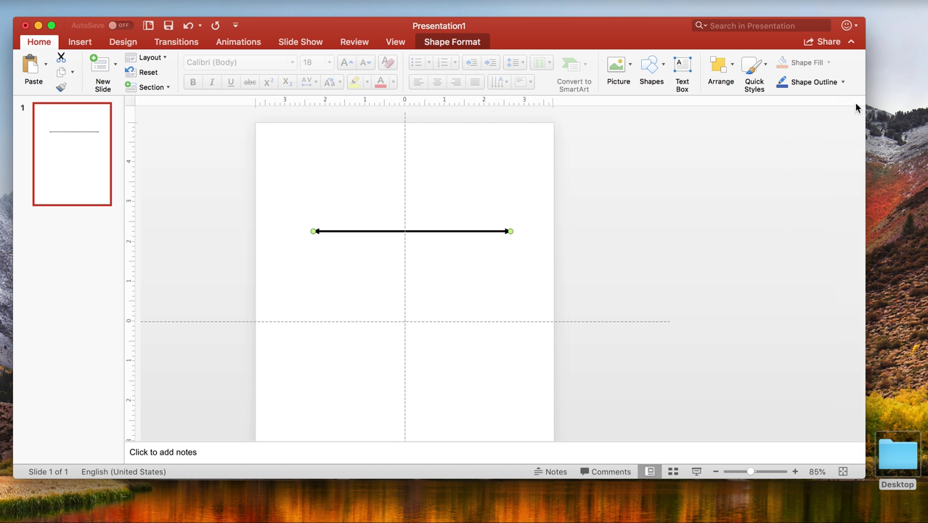
left_click(459, 263)
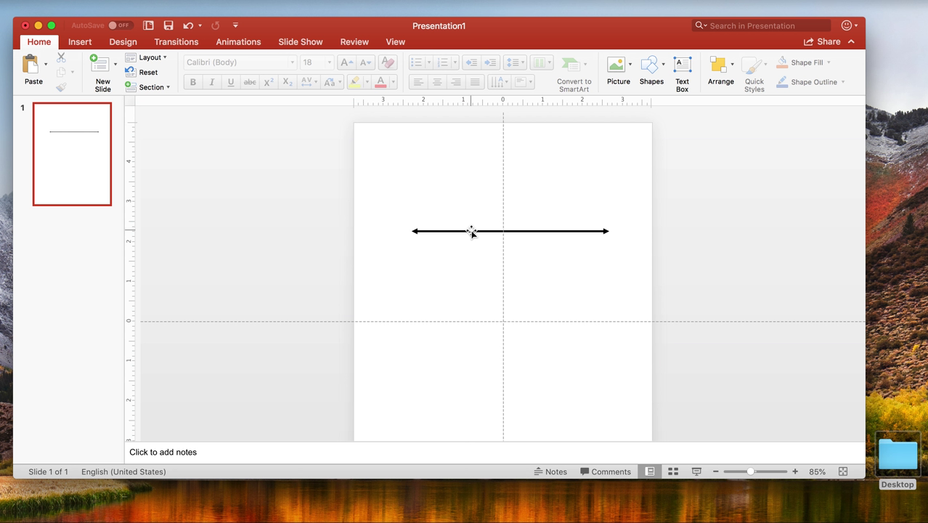
- Duplicate the black double-headed arrow and place the copy about 1.7 in below the original, aligned with its ends
left_click(472, 231)
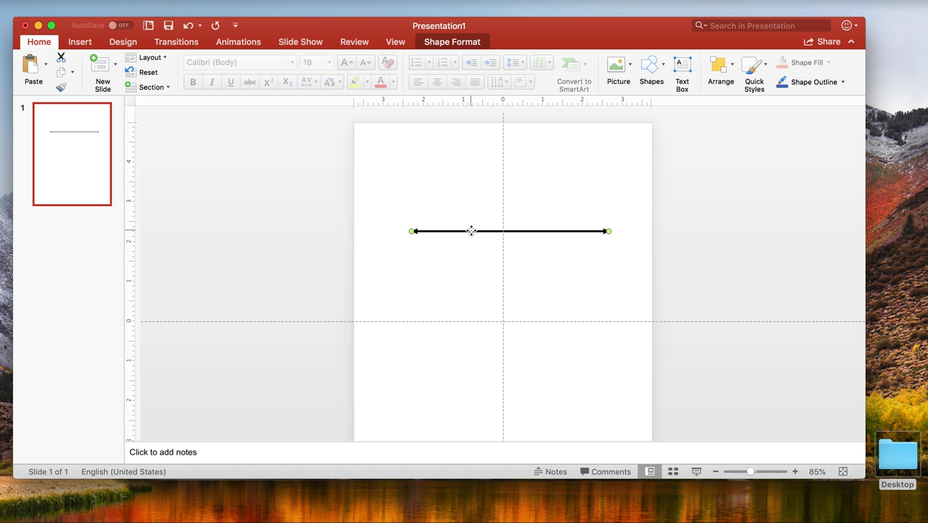
key("super+v")
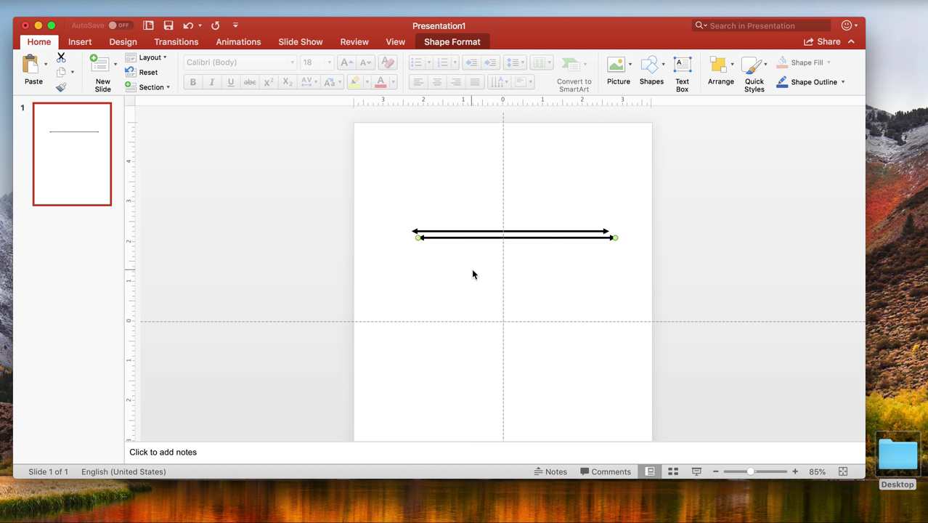
left_click_drag(477, 236, 469, 299)
left_click(460, 169)
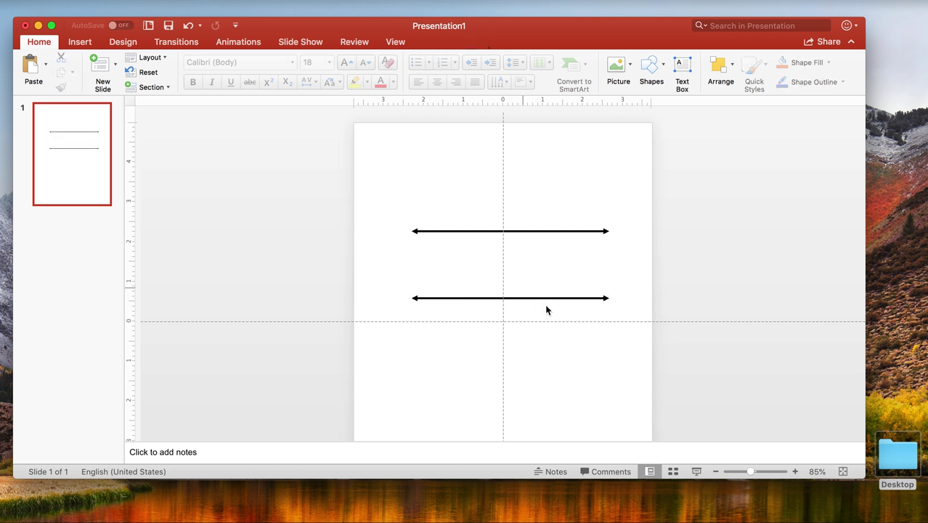
- Bring up the reference diagram to check the Alu box, primers and product lines, then minimise it again
left_click(784, 505)
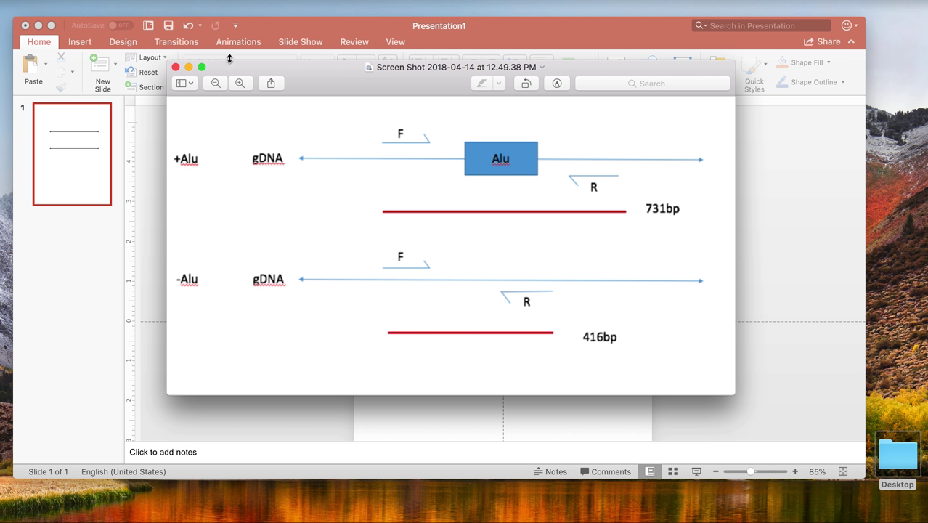
left_click(188, 67)
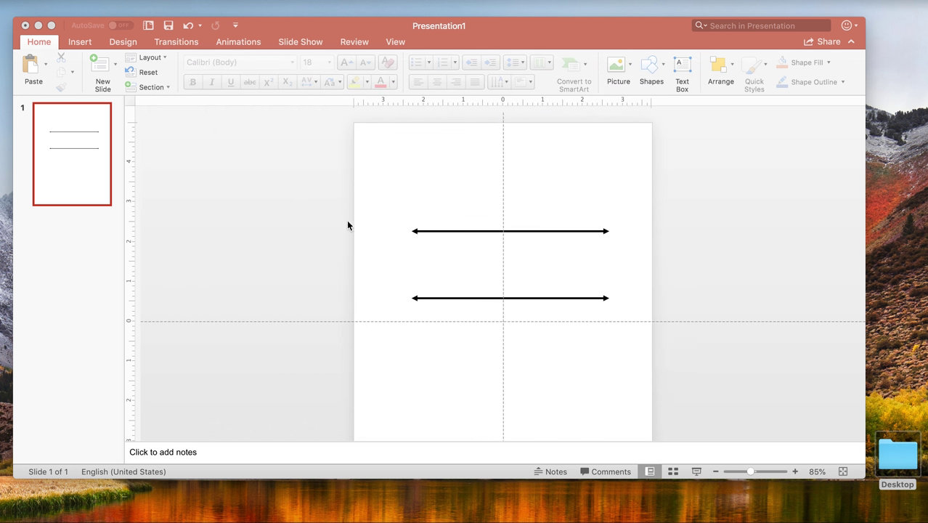
- Add two text labels beside the arrows: "Alu +" for the upper arrow and "Alu -" for the lower one
left_click(369, 205)
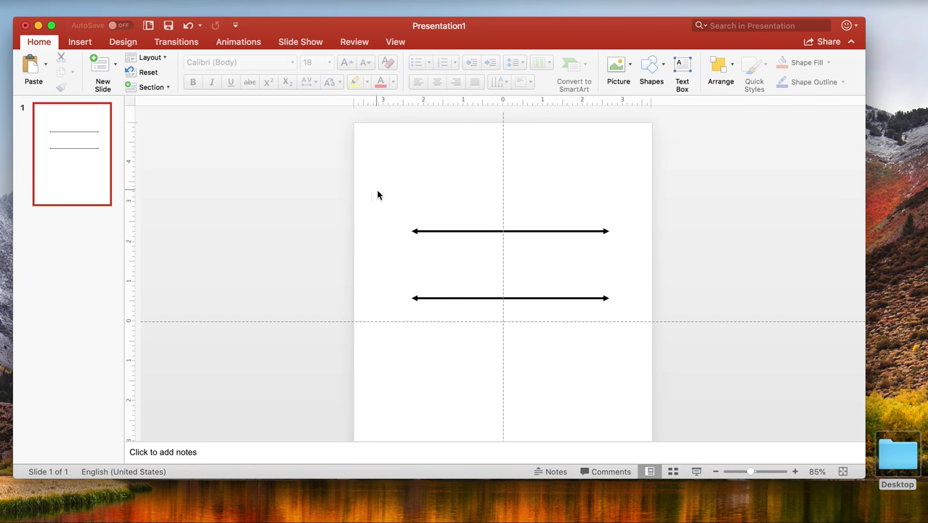
left_click(377, 192)
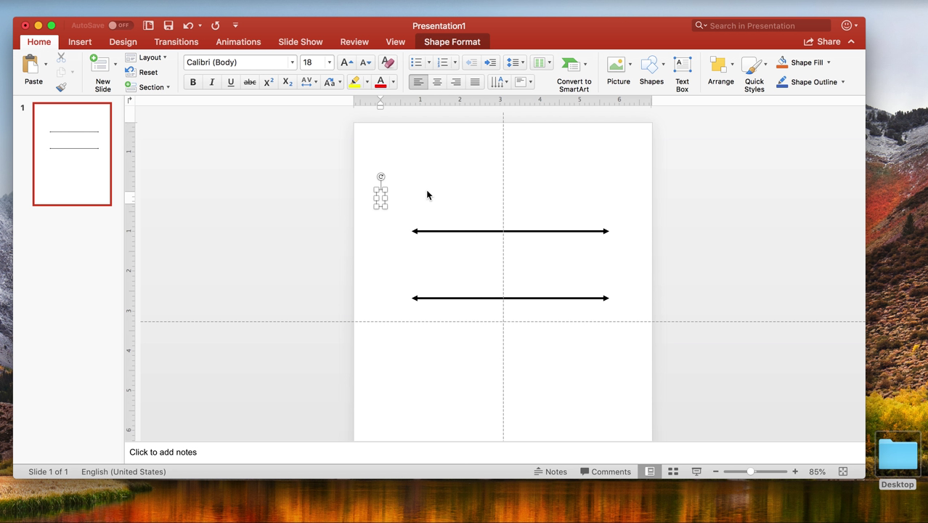
type("Alu")
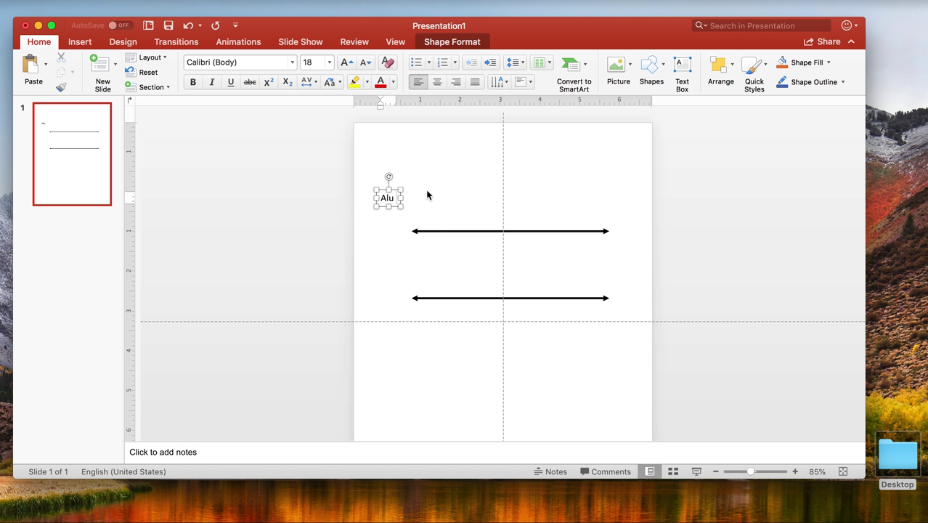
type(" +")
left_click(371, 281)
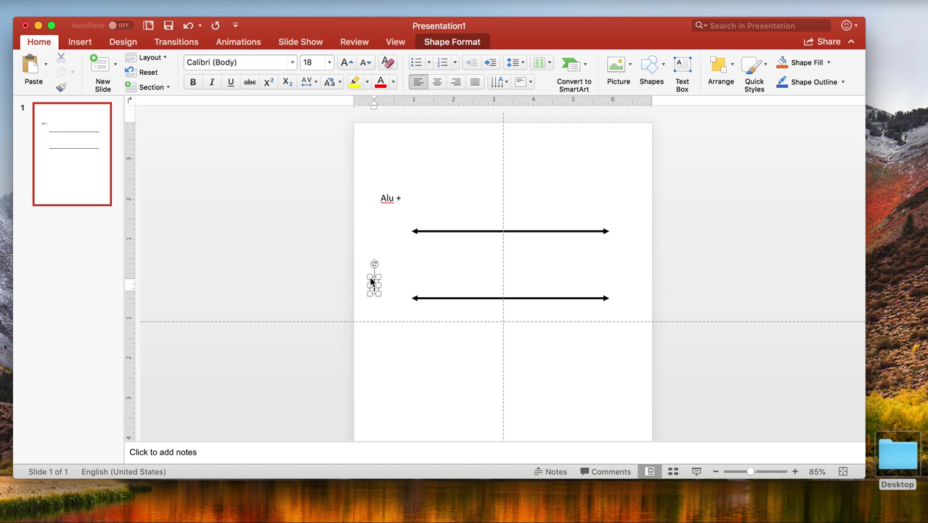
type("Alu -")
- Move the "Alu -" and "Alu +" labels level with their arrows, just beyond the arrows' left ends
left_click(398, 266)
left_click(395, 274)
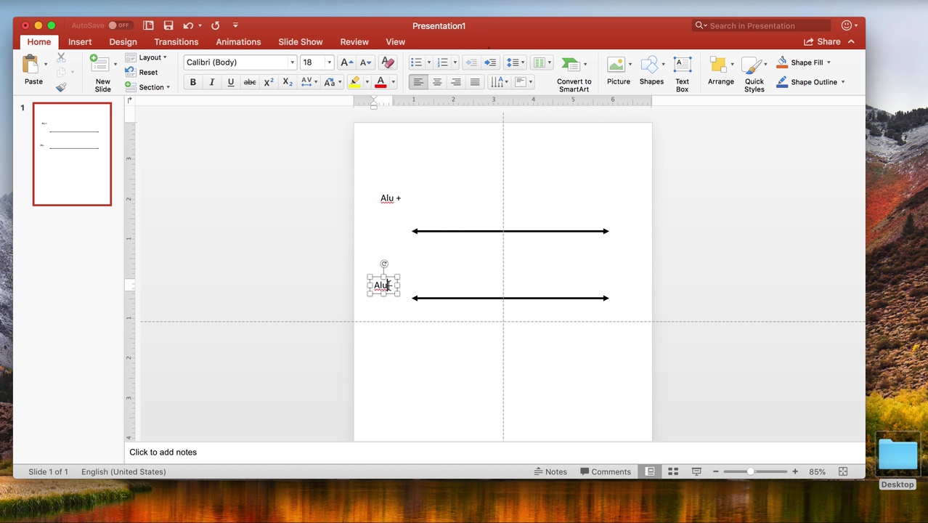
left_click_drag(395, 274, 383, 289)
left_click(395, 198)
left_click_drag(401, 193, 381, 219)
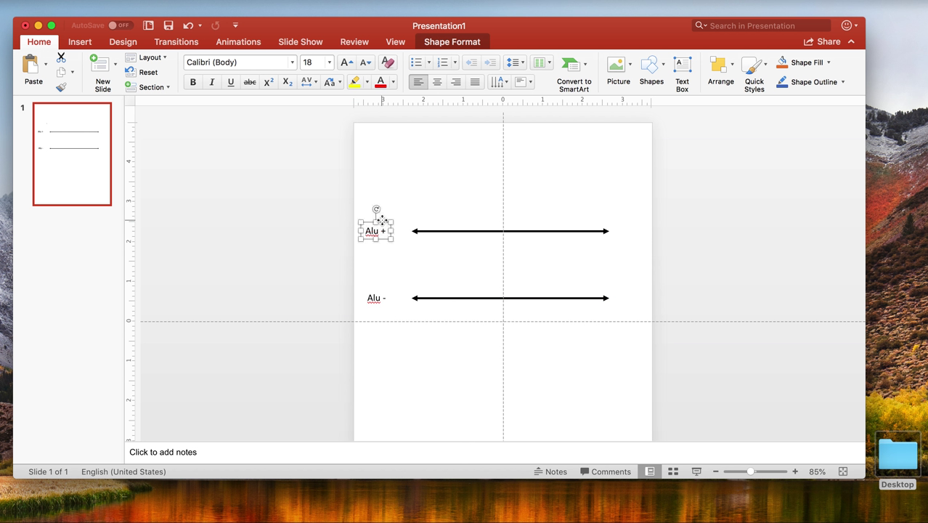
left_click(445, 197)
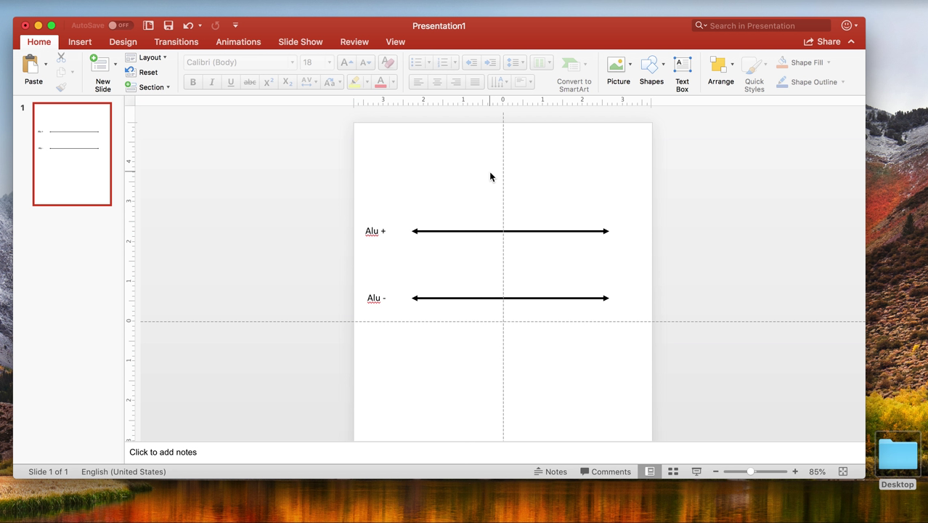
- Draw a rectangle about 1.41 in wide and 0.48 in high and place it over the upper arrow, centred on the vertical guide
left_click(663, 67)
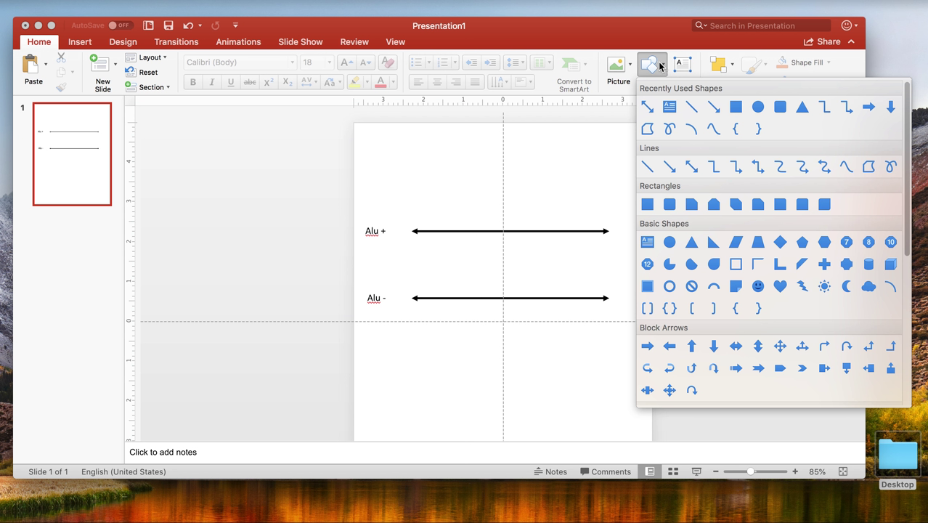
left_click(736, 109)
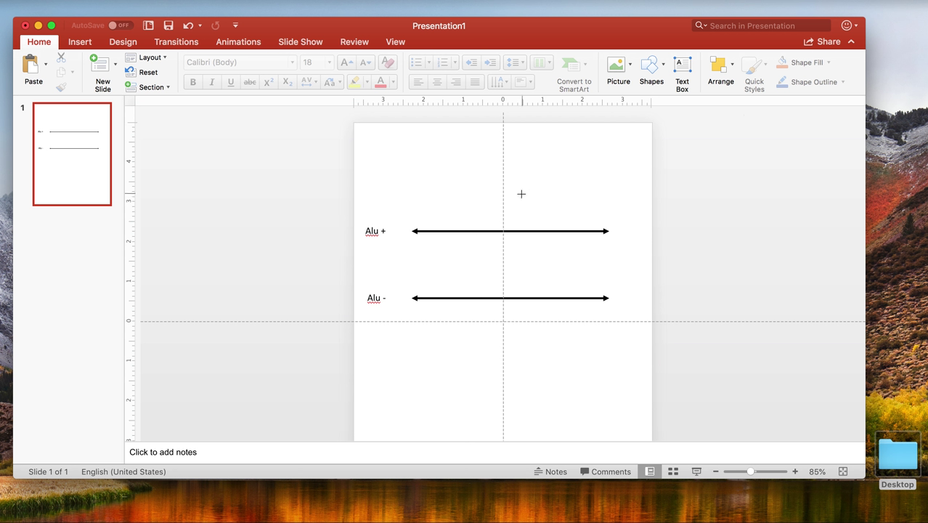
left_click_drag(514, 189, 571, 208)
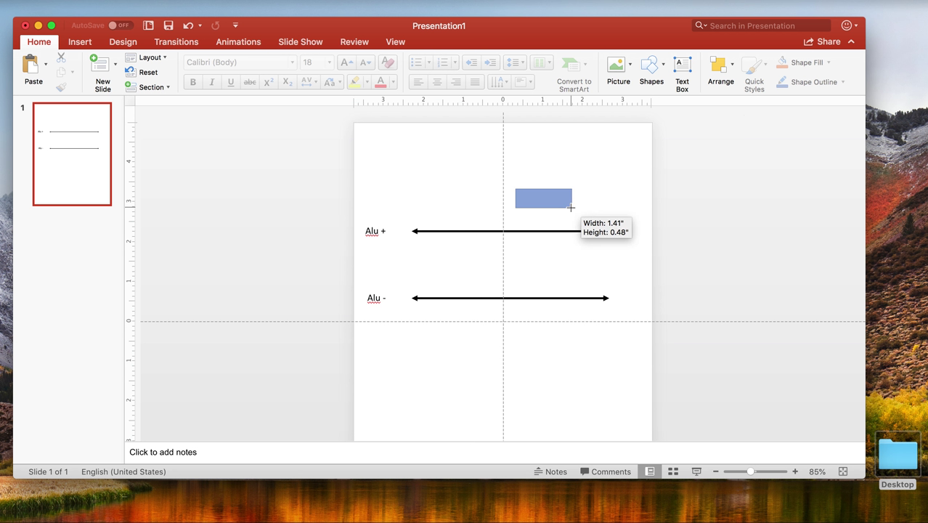
left_click_drag(571, 208, 520, 230)
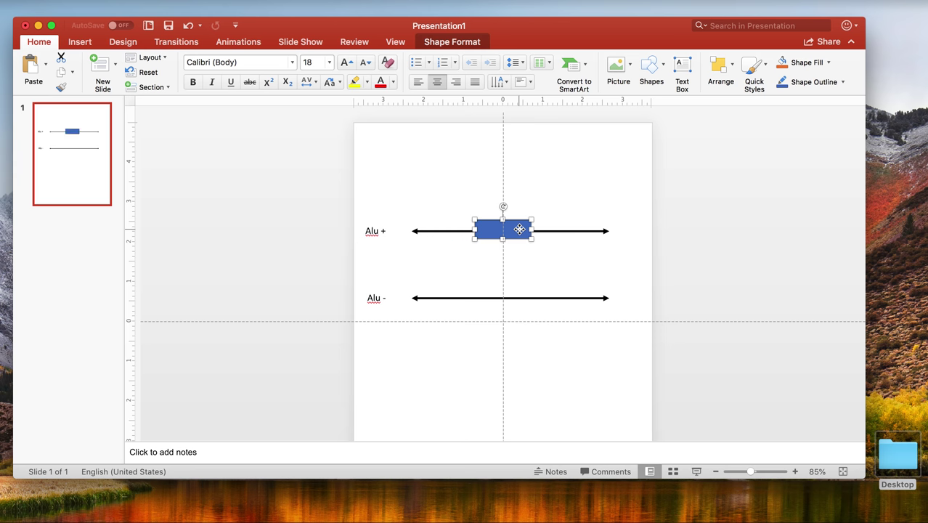
- Open the shape formatting for the rectangle and set its line color to the standard light blue
right_click(520, 230)
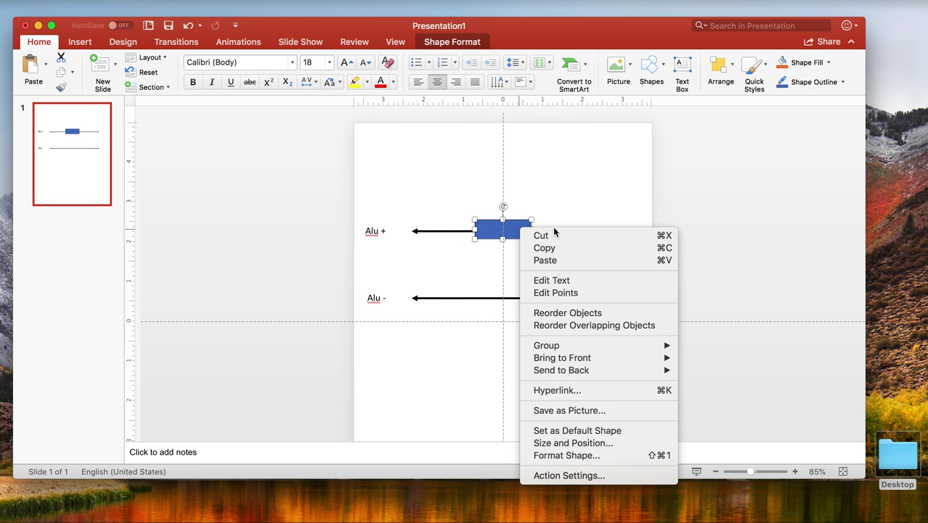
left_click(596, 455)
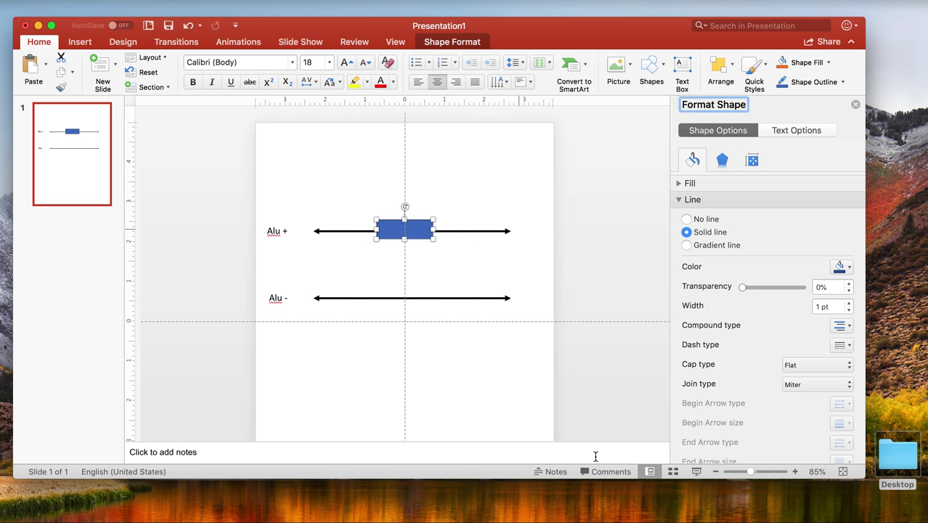
left_click(848, 268)
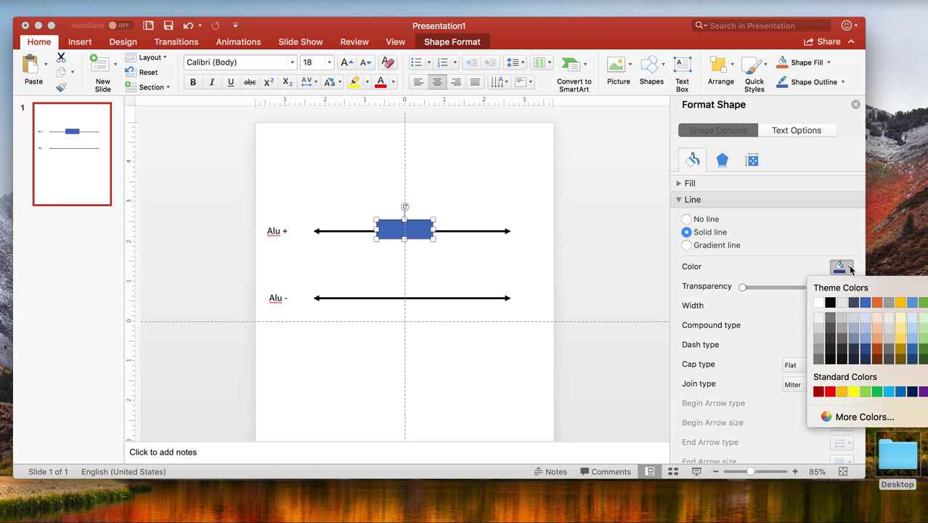
left_click(888, 392)
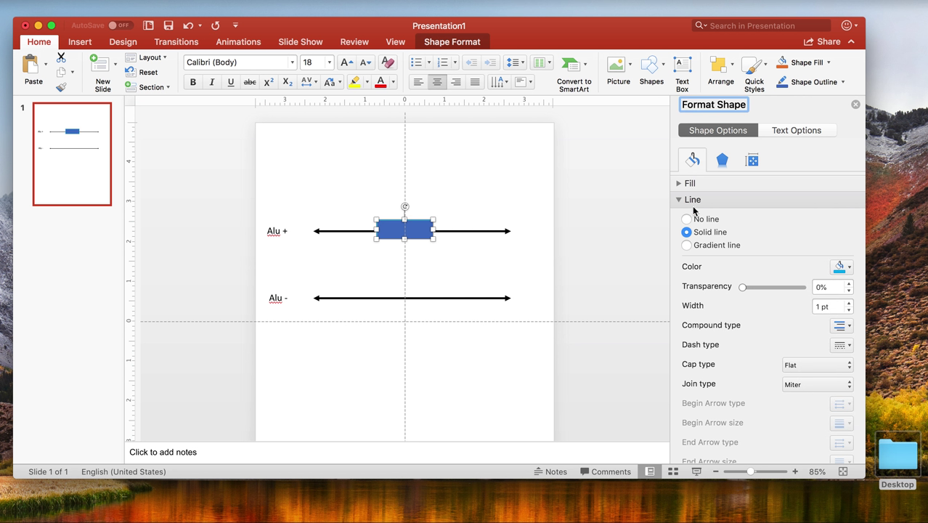
- Set the rectangle's fill to the standard light blue, close the formatting options and label the rectangle "Alu"
left_click(679, 184)
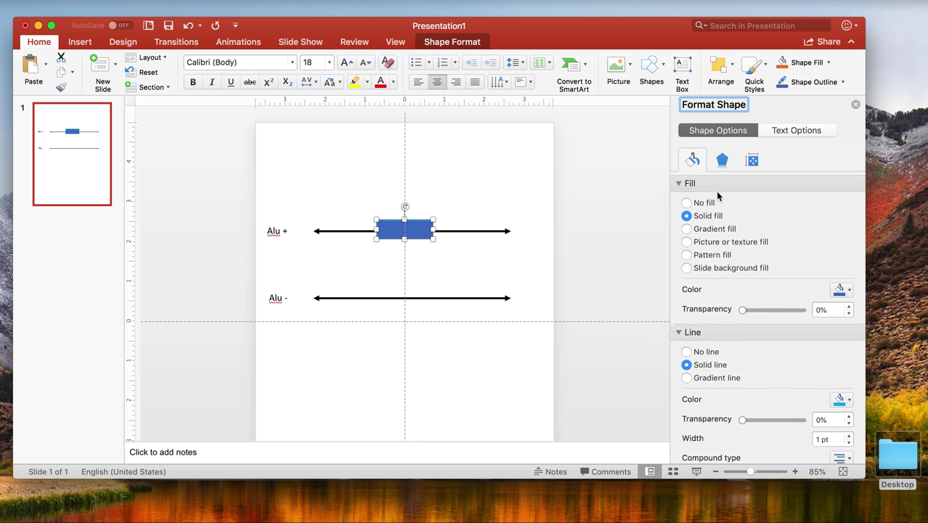
left_click(849, 290)
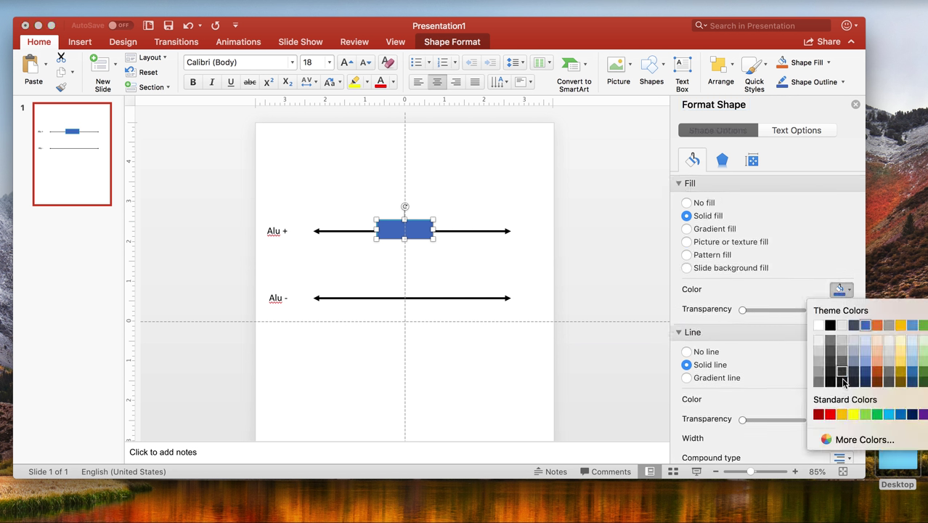
left_click(889, 414)
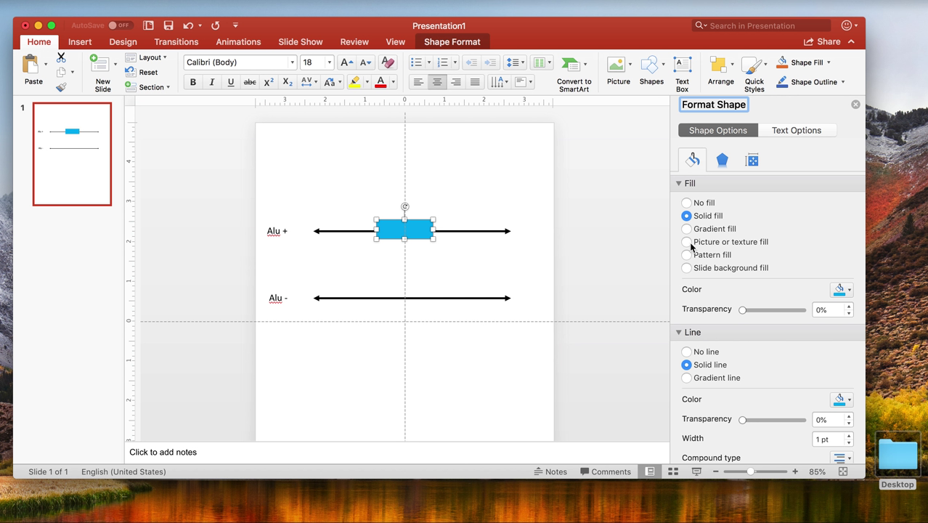
left_click(855, 104)
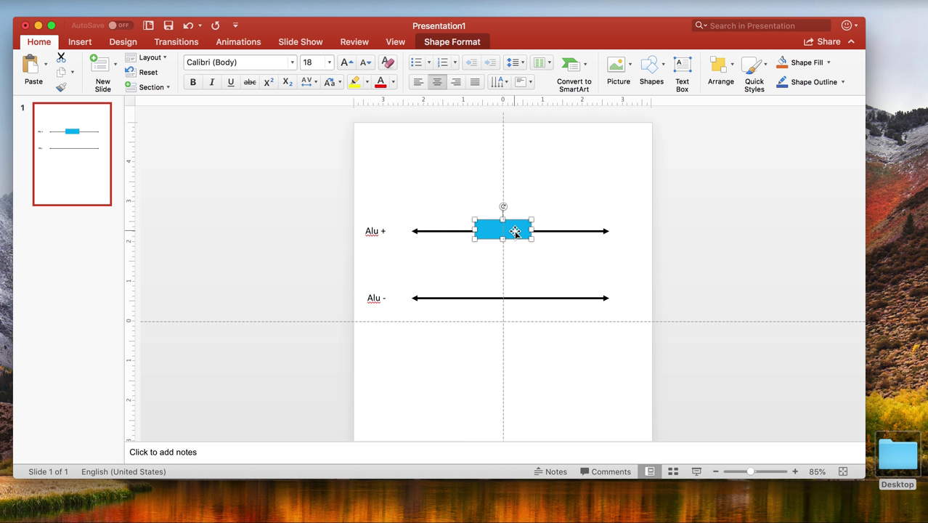
type("Alu")
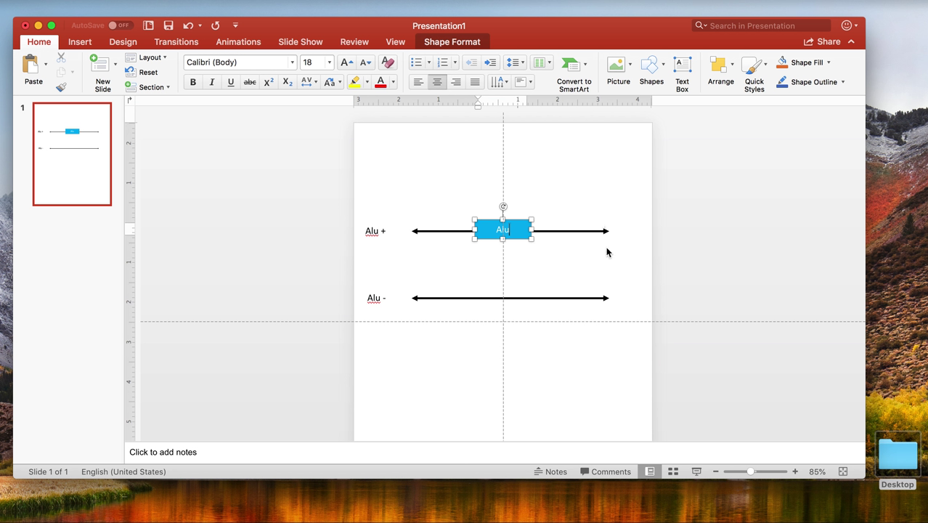
left_click(689, 262)
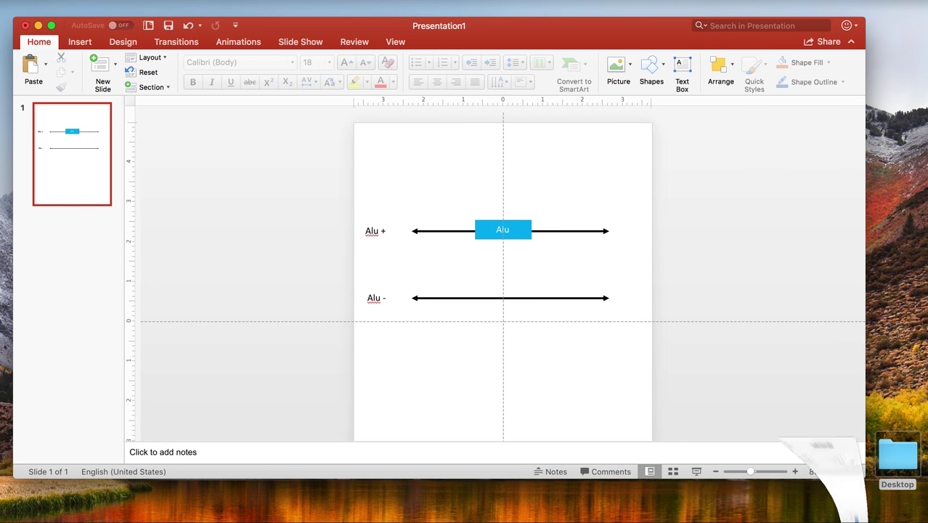
- Check the primers in the reference diagram and draw a right-pointing arrow about 0.5 in long above the upper line's left part
left_click(897, 456)
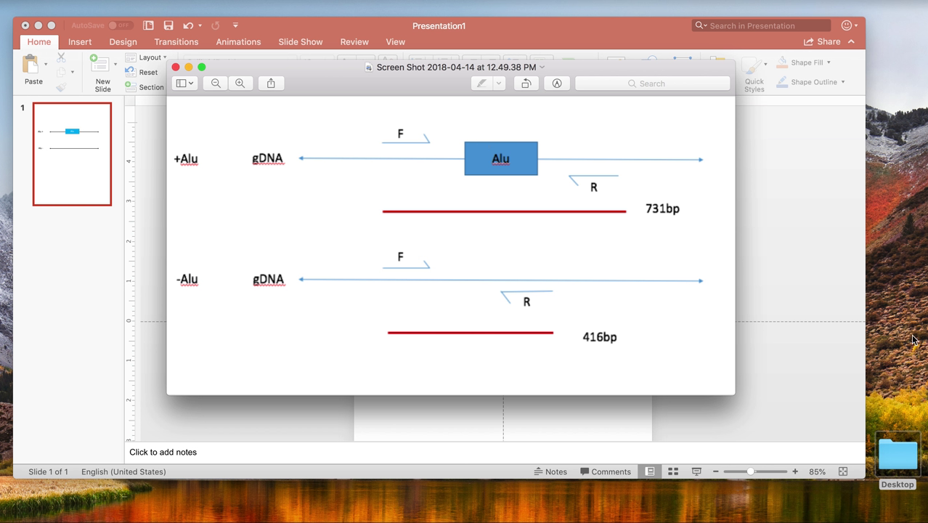
left_click(825, 270)
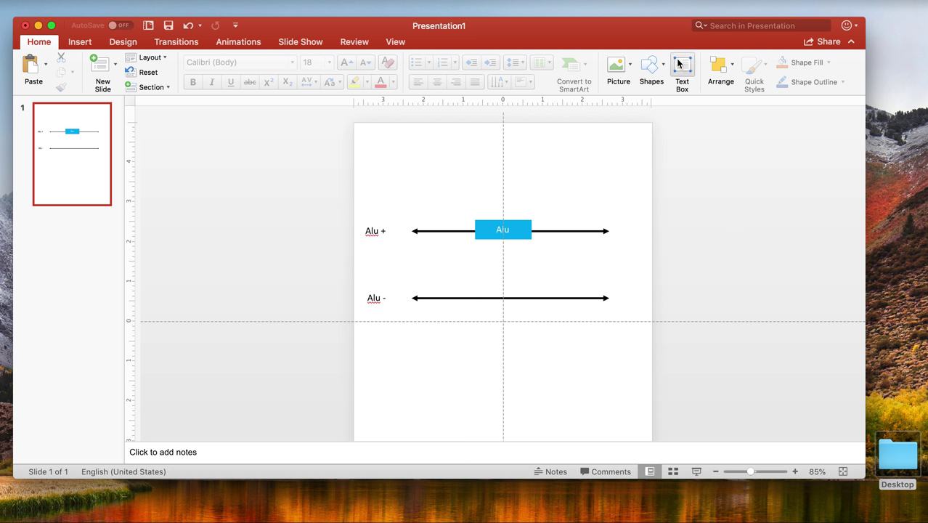
left_click(664, 66)
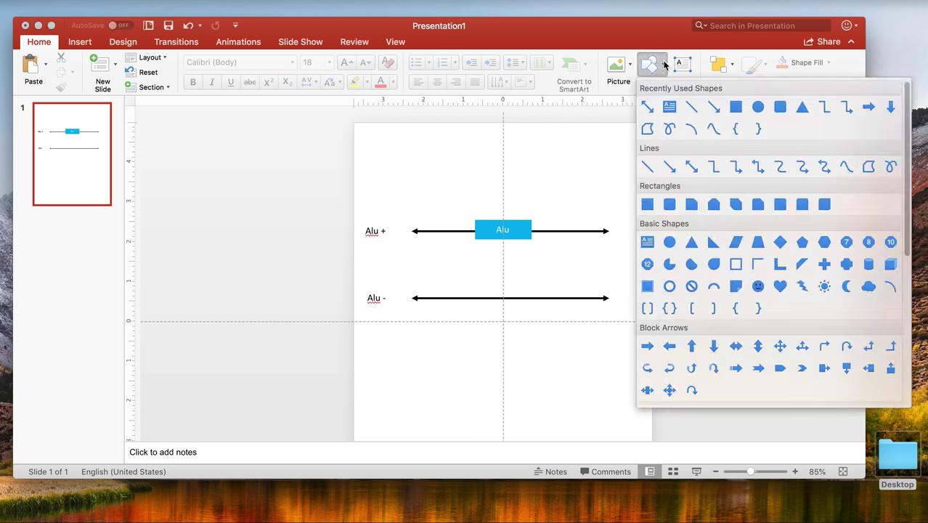
left_click(713, 107)
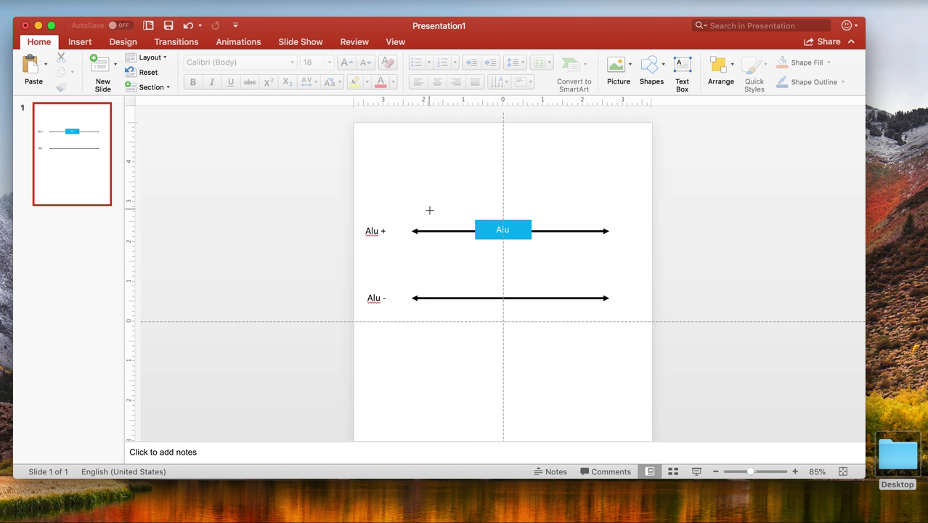
left_click_drag(425, 210, 444, 210)
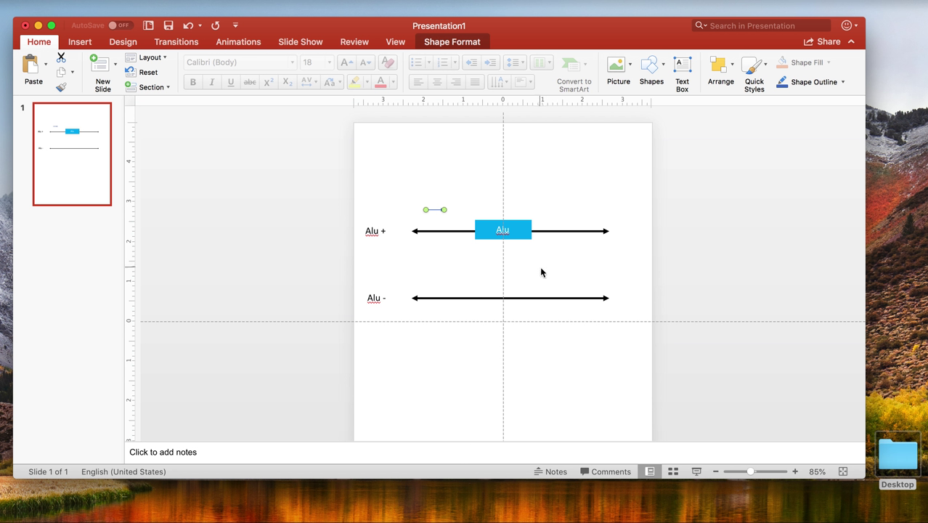
- Paste copies of the short primer arrow and place one above the left part of the lower line
key("super+v")
left_click_drag(429, 212, 441, 285)
key("super+z")
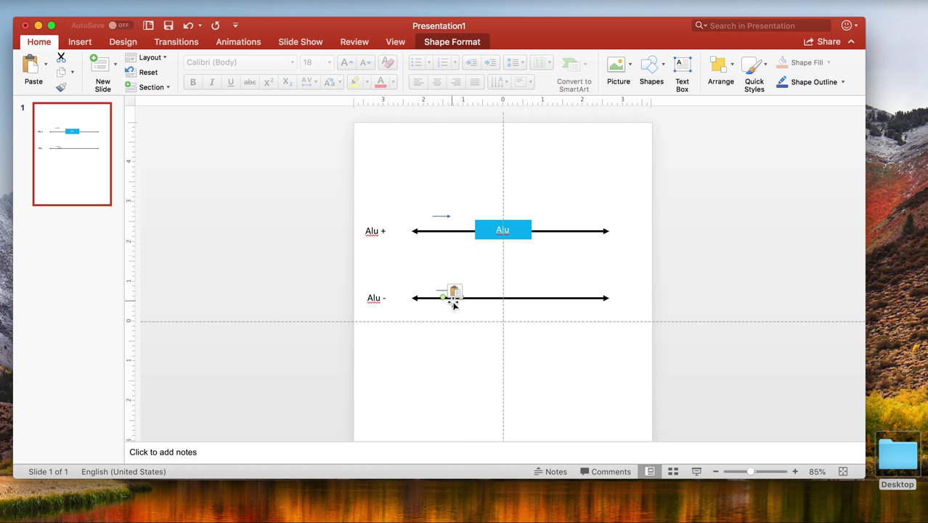
left_click_drag(447, 304, 483, 275)
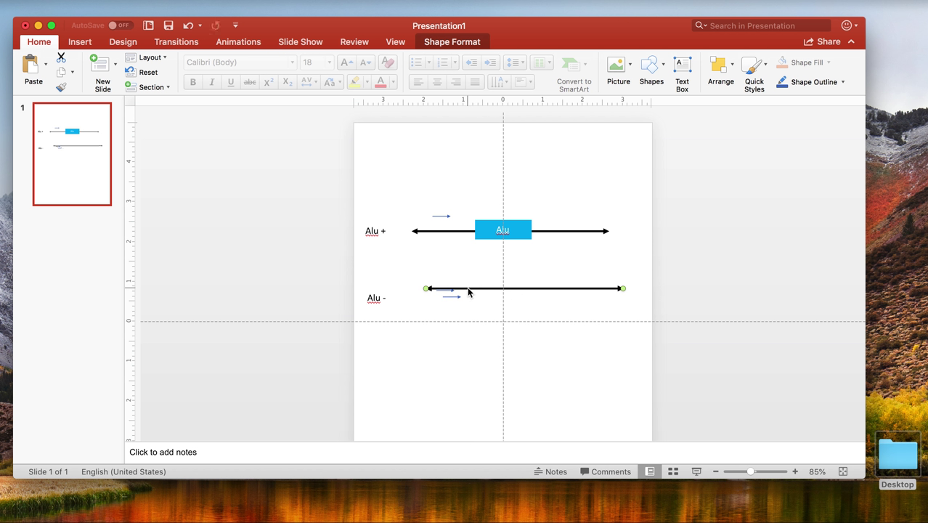
key("super+z")
left_click_drag(446, 289, 443, 266)
key("super+v")
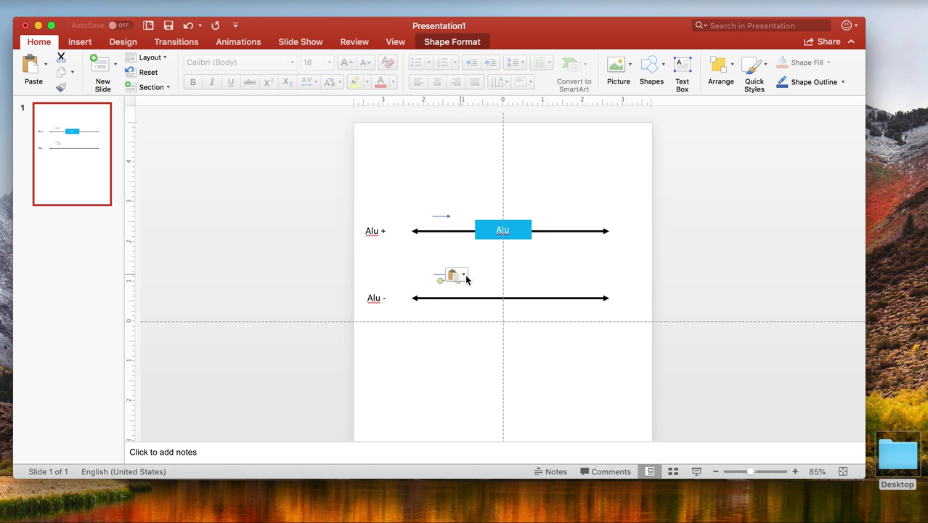
- Place one primer arrow copy below the upper line, right of the Alu box, and another below the lower line, right of centre
left_click_drag(450, 286, 564, 249)
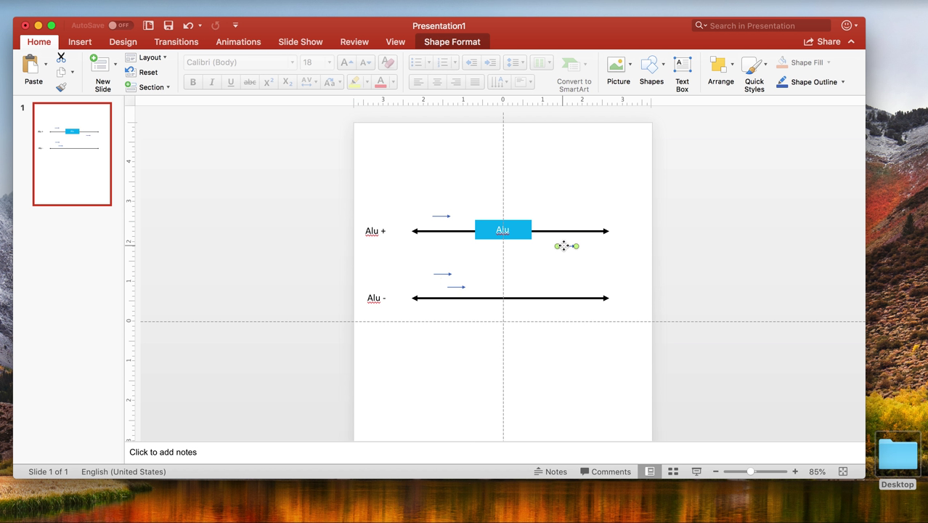
left_click(456, 286)
left_click_drag(454, 287, 533, 310)
- Reverse the two primer arrows below the black lines so that they point left
left_click_drag(753, 475, 764, 472)
scroll(683, 309, "up", 3)
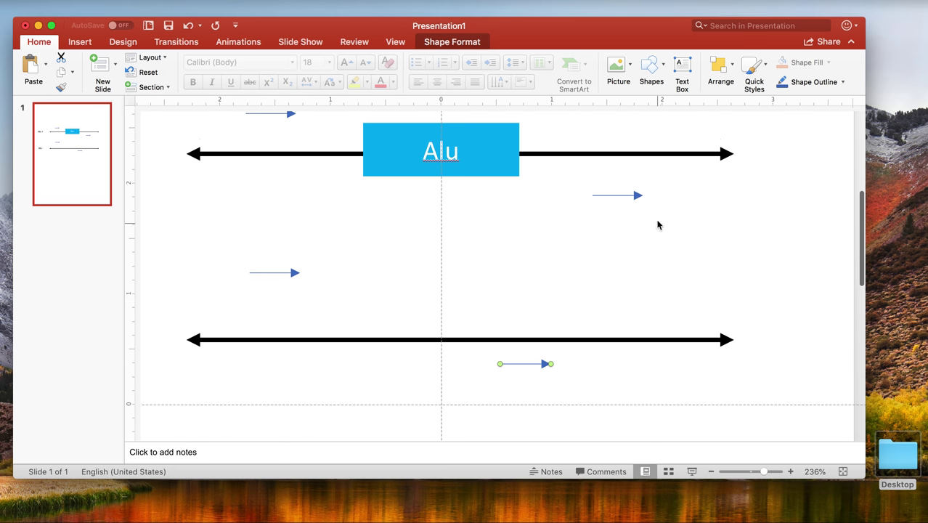
left_click(636, 195)
left_click_drag(642, 196, 546, 197)
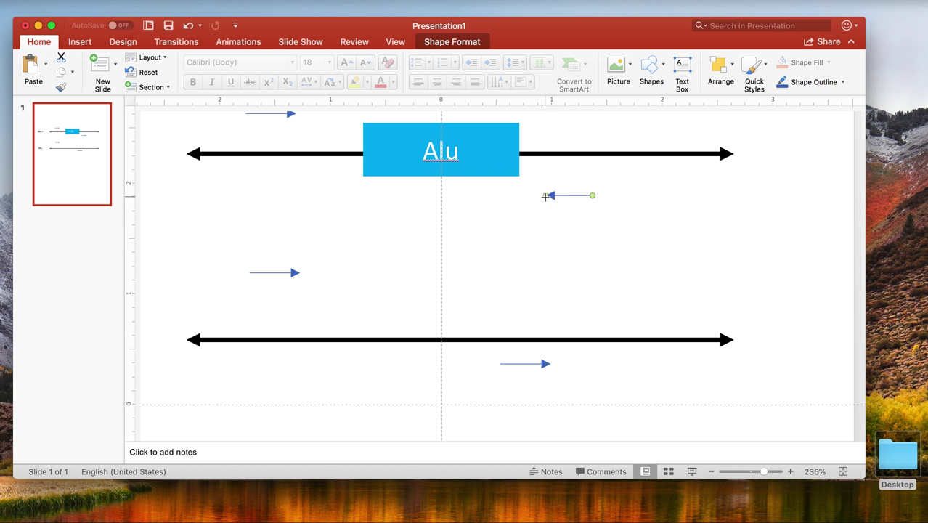
left_click(545, 364)
mouse_move(551, 365)
left_mouse_down()
mouse_move(472, 382)
mouse_move(459, 366)
mouse_move(545, 360)
left_mouse_up()
left_click(571, 263)
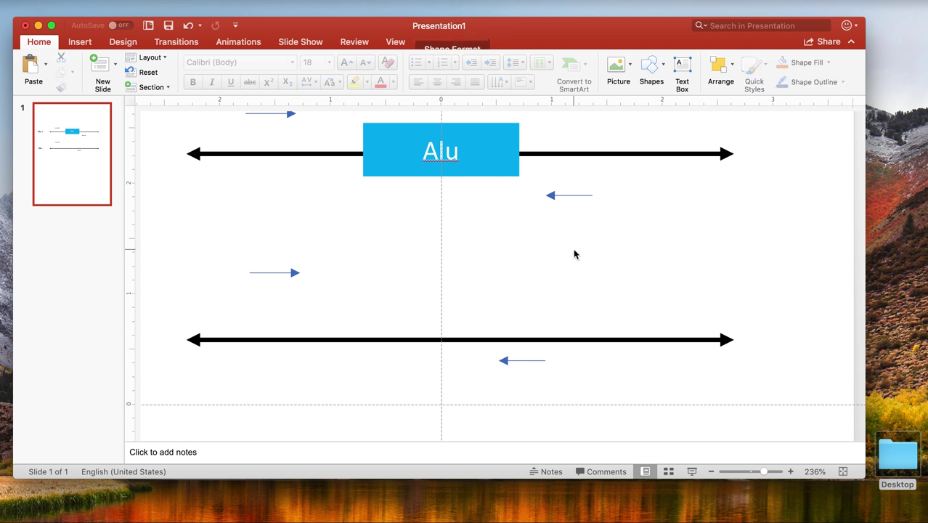
- Move the upper left-pointing primer and both right-pointing primers closer to their lines, aligning the right-pointing ones vertically with each other
left_click(570, 195)
mouse_move(570, 196)
left_mouse_down()
mouse_move(570, 179)
mouse_move(575, 187)
left_mouse_up()
left_click_drag(274, 272, 288, 322)
scroll(319, 228, "up", 2)
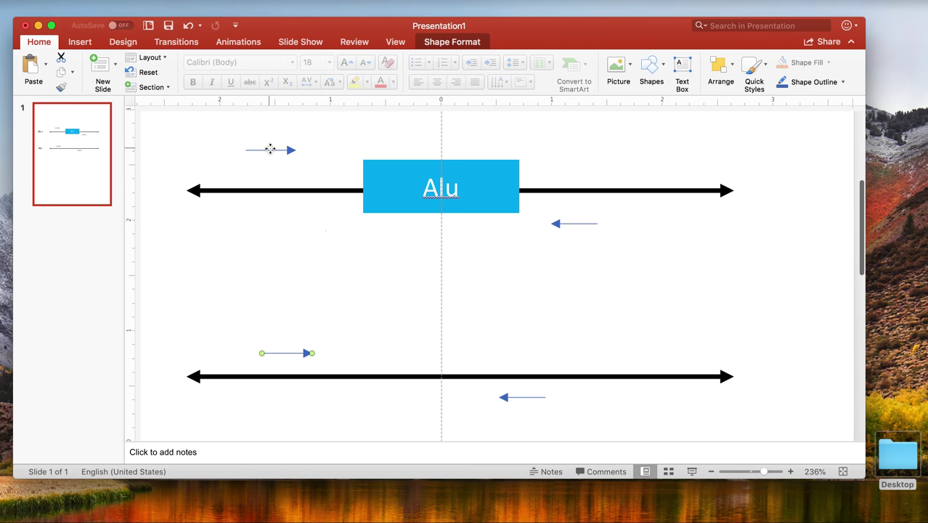
left_click_drag(266, 149, 285, 161)
left_click(552, 298)
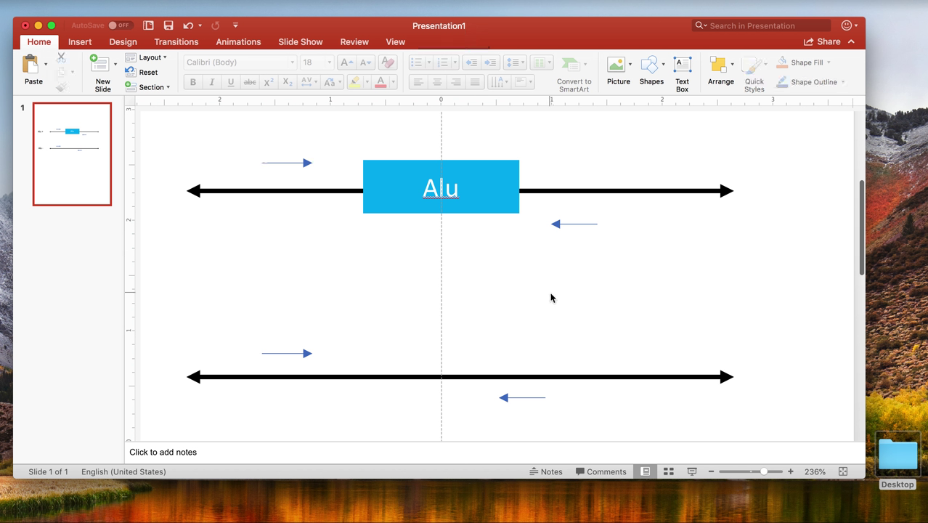
- Add an "F" text label above each right-pointing primer arrow, moving the lower label up just above its arrow
scroll(381, 263, "up", 1)
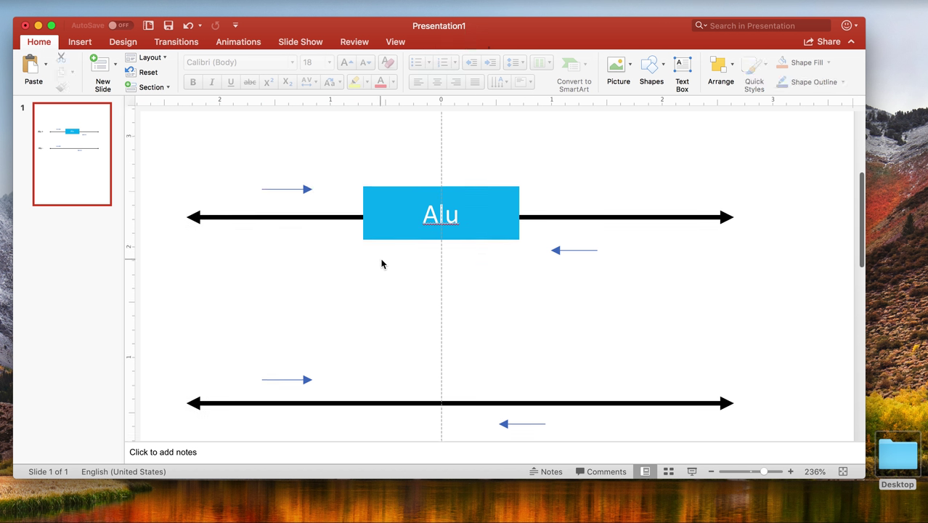
left_click(276, 147)
type("F")
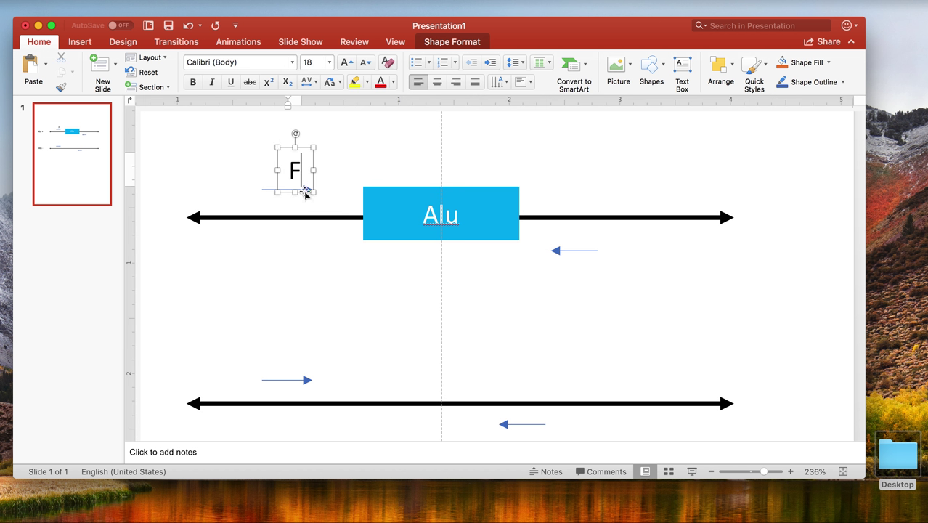
left_click(282, 367)
type("F")
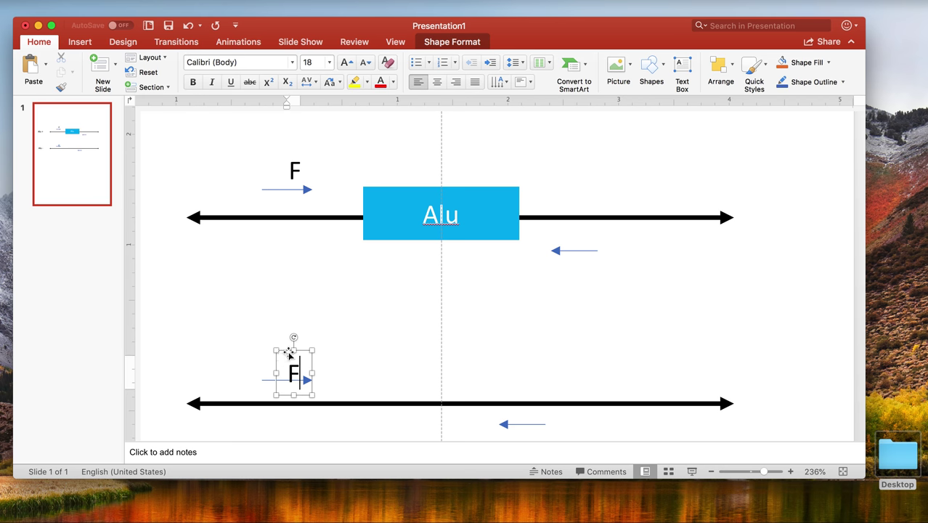
left_click_drag(312, 359, 305, 343)
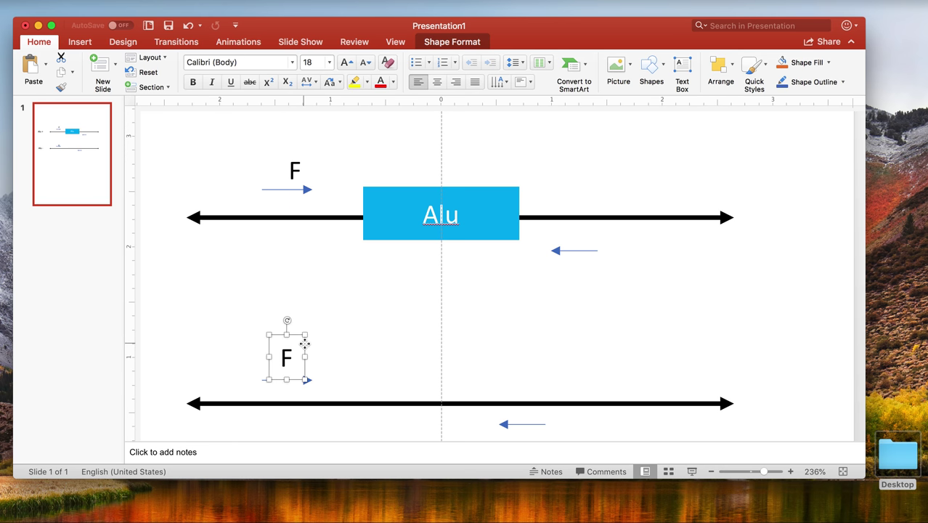
- Add an "R" text label below each left-pointing primer arrow, moving the lower label directly beneath its arrow
left_click(576, 273)
type("R")
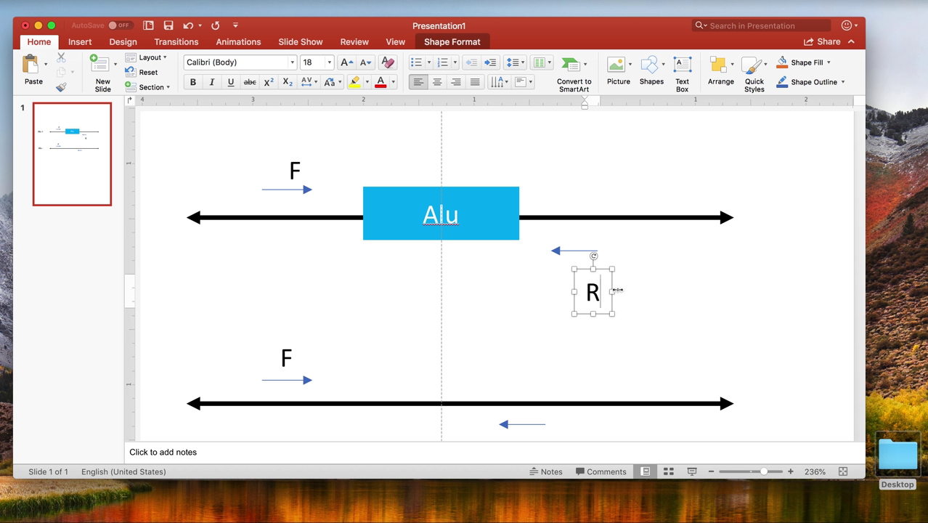
scroll(599, 413, "down", 2)
scroll(600, 414, "down", 2)
left_click(520, 382)
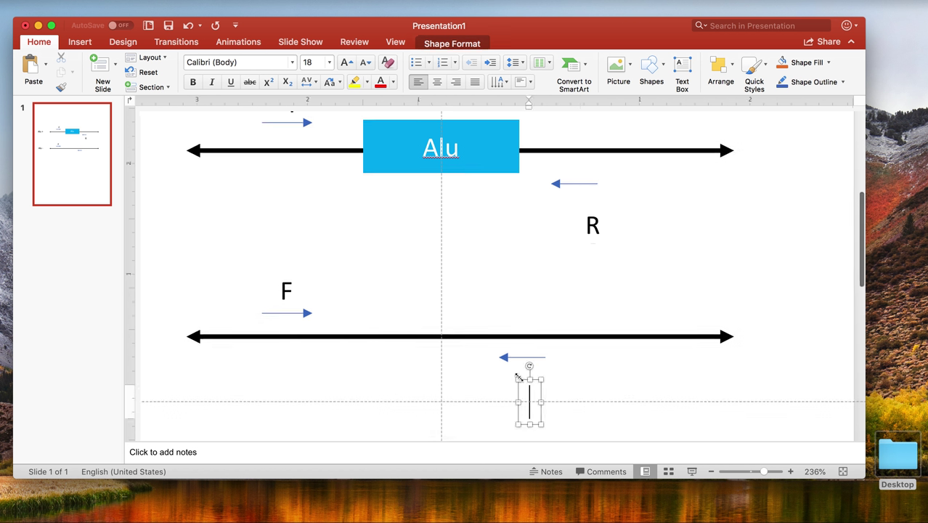
type("F")
key("BackSpace")
type("R")
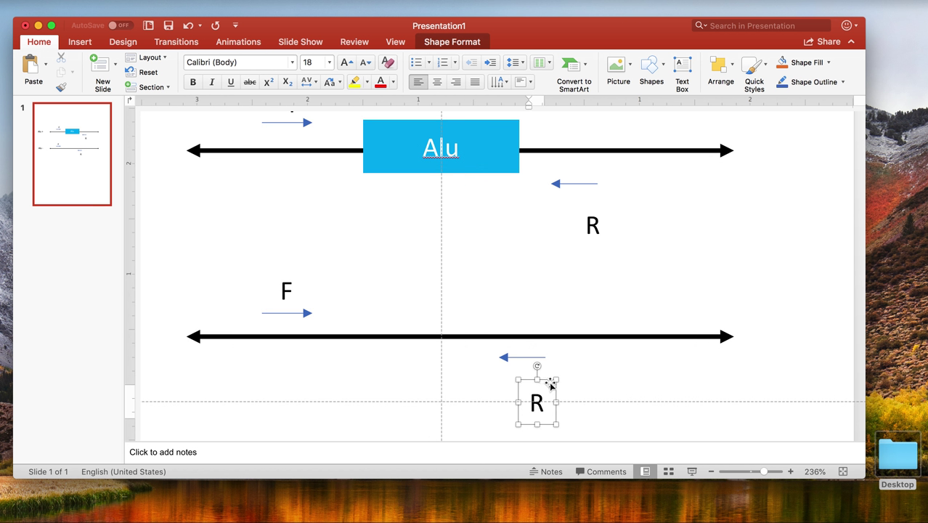
left_click(544, 380)
left_click_drag(545, 380, 530, 367)
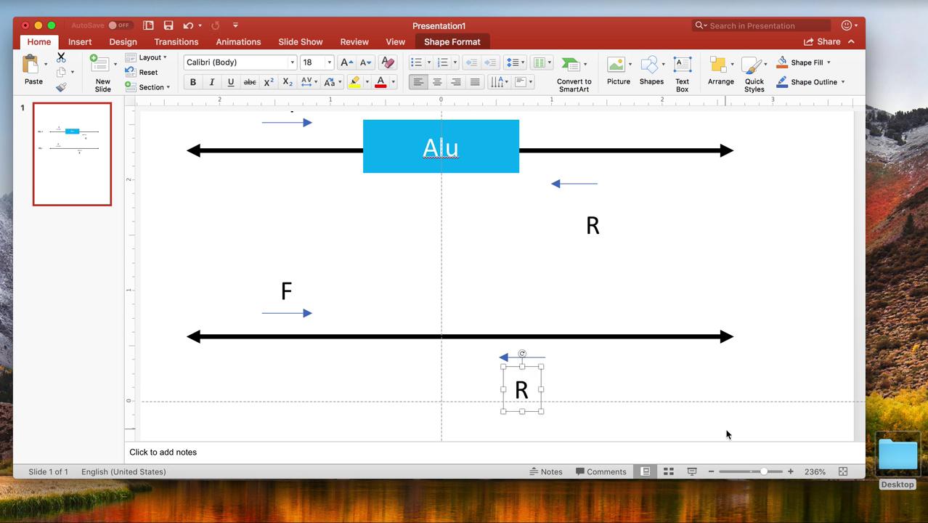
- Move the lower "R" label slightly closer to its primer arrow and check the diagram against the reference screenshot
left_click_drag(759, 469, 754, 471)
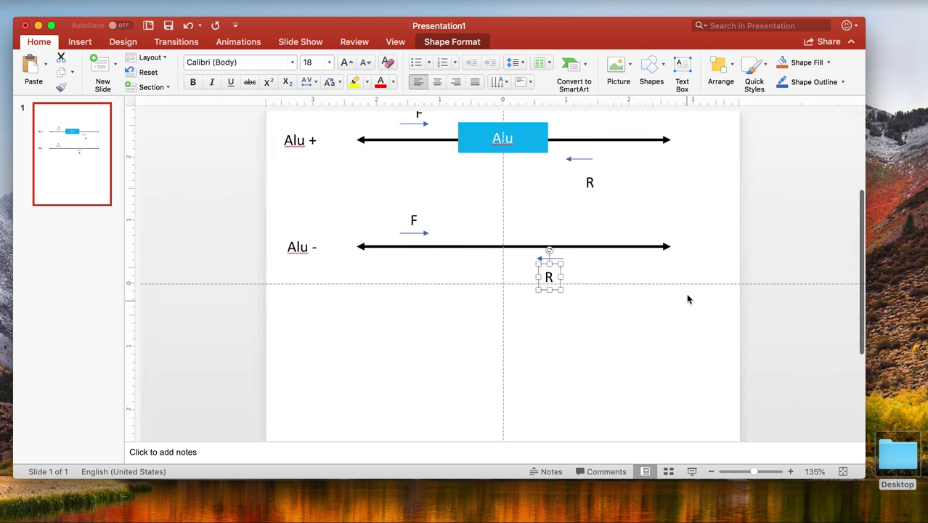
scroll(687, 295, "up", 3)
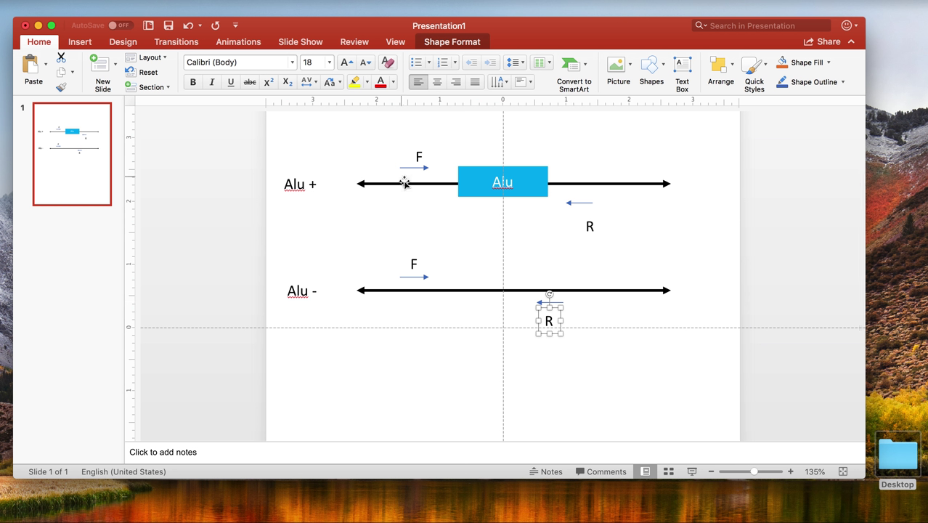
scroll(409, 187, "up", 2)
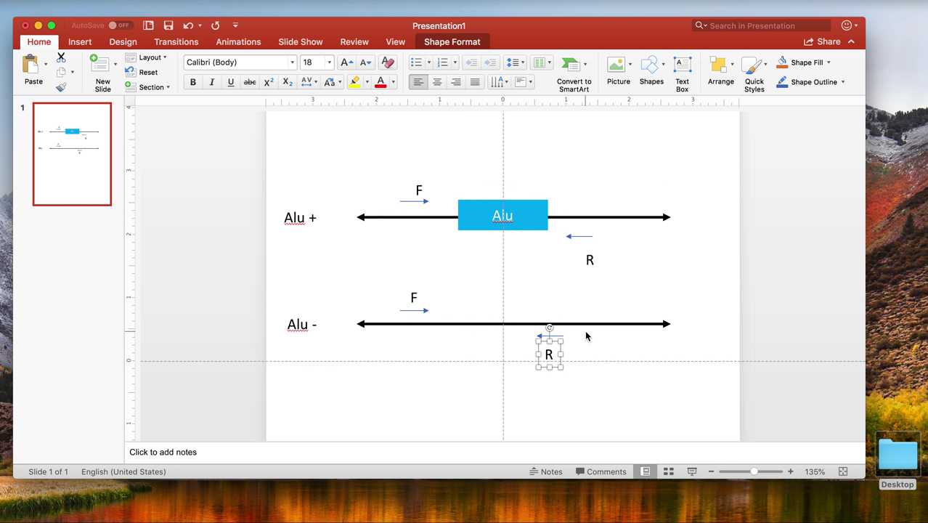
left_click_drag(562, 351, 562, 346)
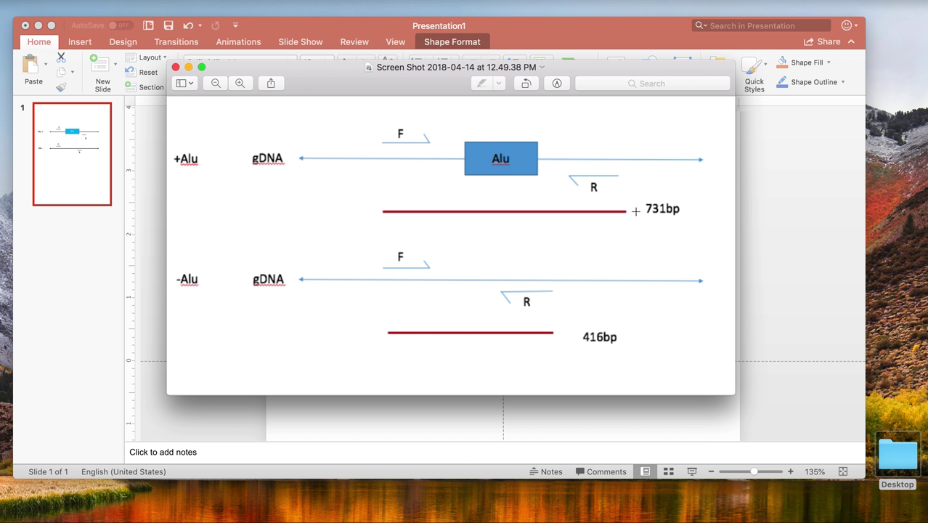
left_click(797, 258)
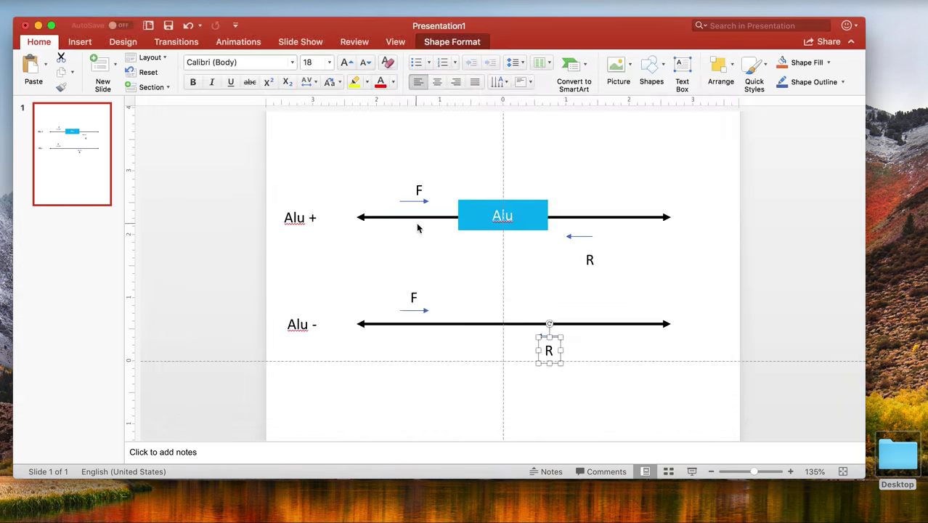
- Select all the diagram's lines, arrows, labels and the Alu box and group them into one object
left_click(317, 145)
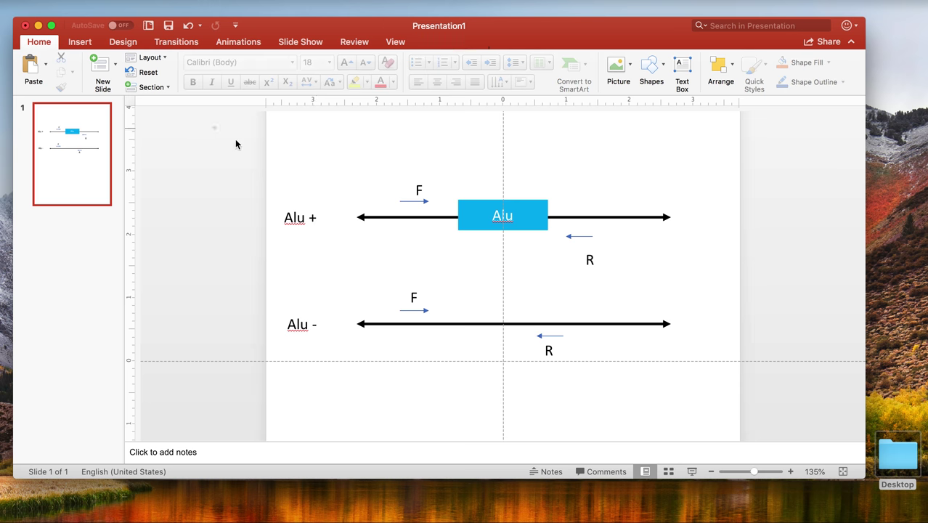
left_click_drag(212, 126, 787, 406)
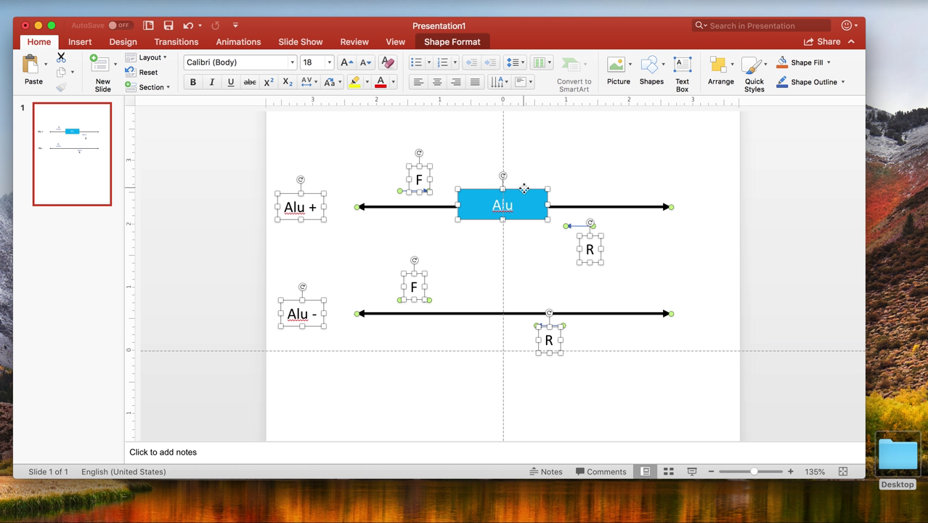
right_click(524, 190)
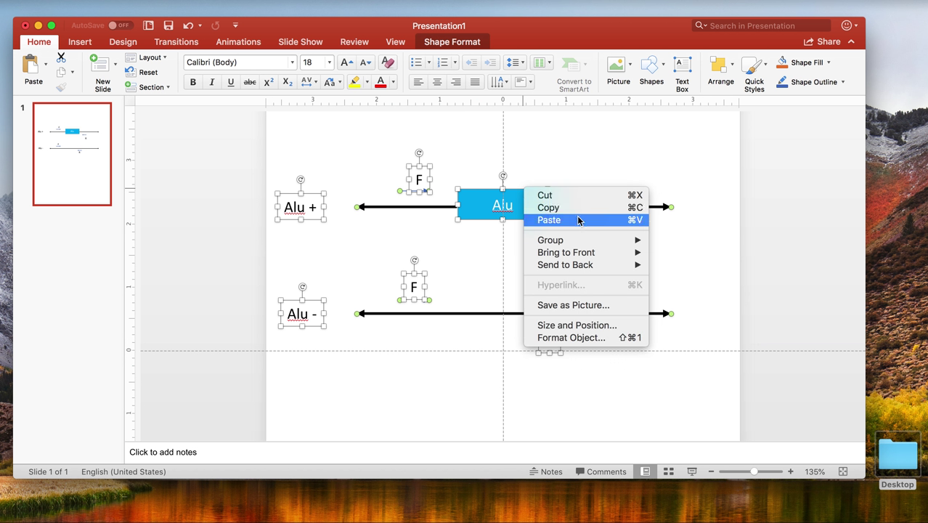
mouse_move(585, 244)
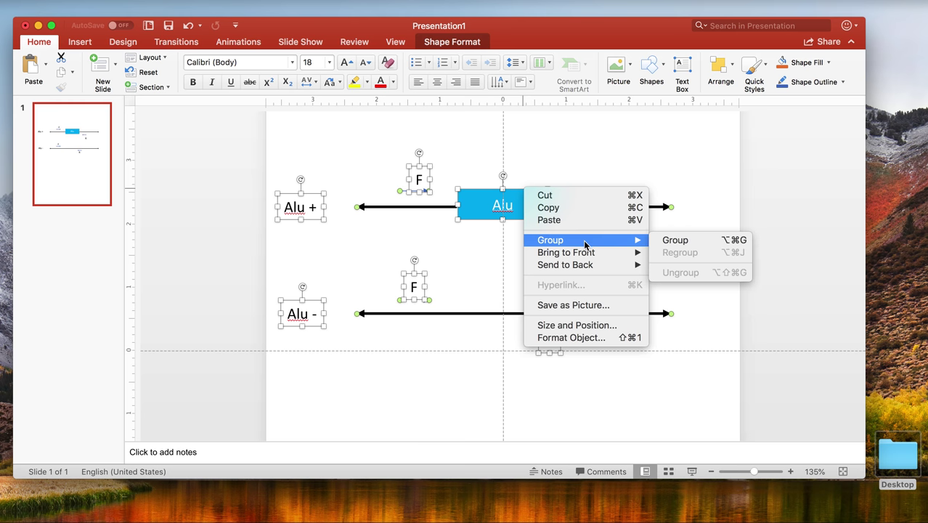
left_click(675, 240)
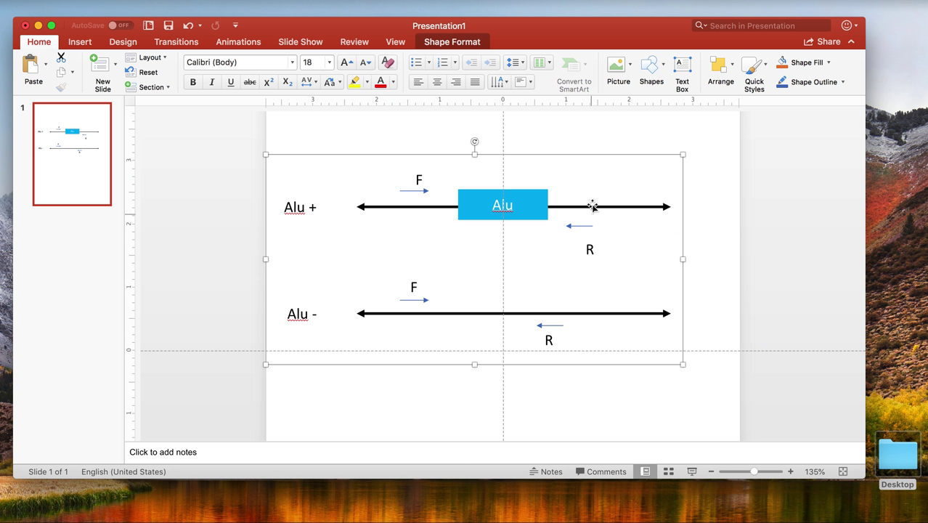
- Shift the grouped diagram rightward on the slide and move the upper "R" label closer to its primer arrow
left_click_drag(575, 154, 612, 160)
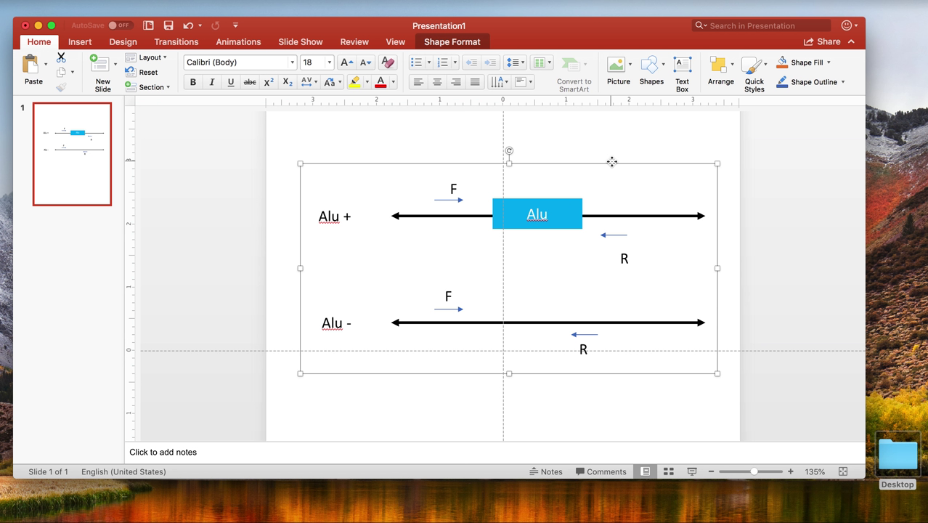
left_click(626, 259)
left_click_drag(639, 255, 628, 244)
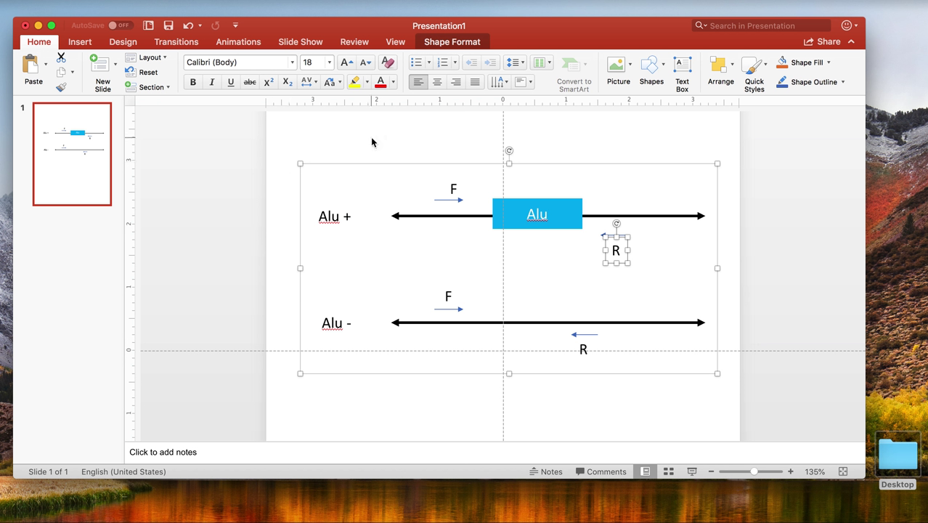
- Copy the grouped diagram, paste it into Document1 in Word and place it over the first two paragraphs
left_click(356, 162)
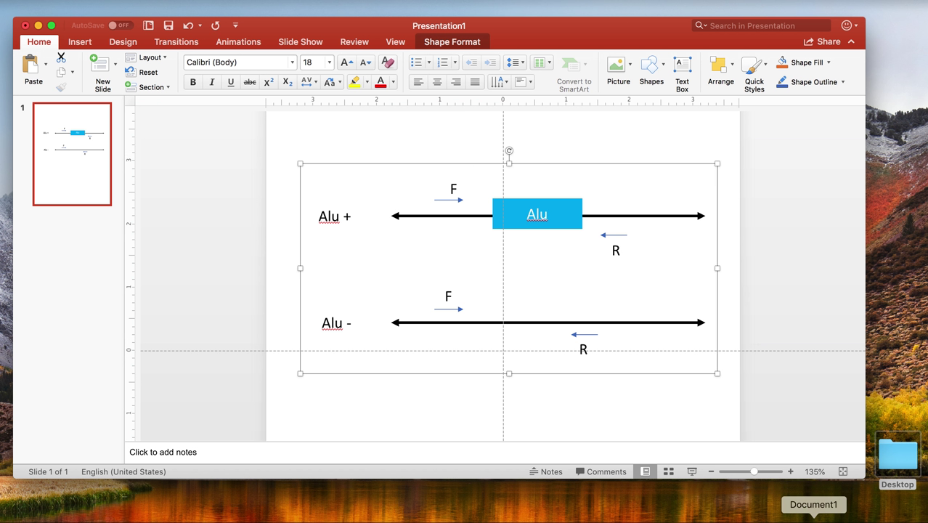
left_click(813, 517)
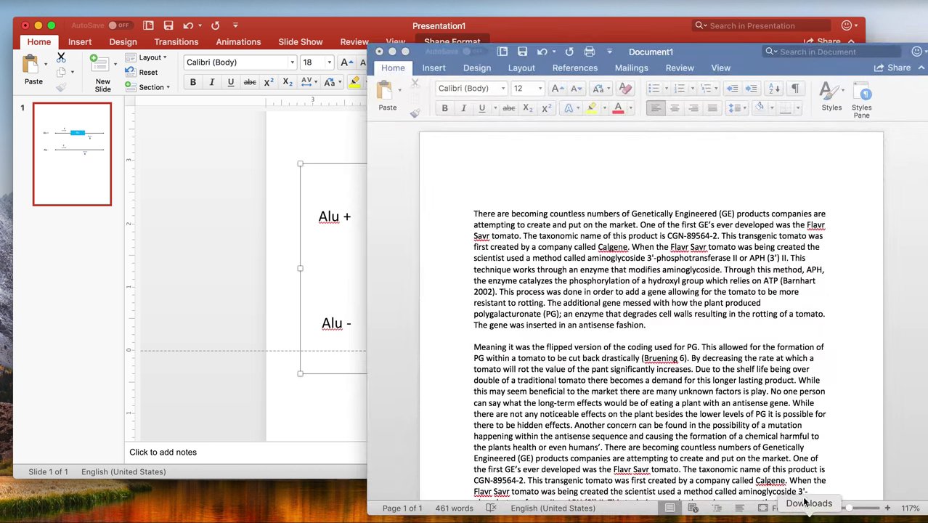
left_click_drag(699, 55, 649, 15)
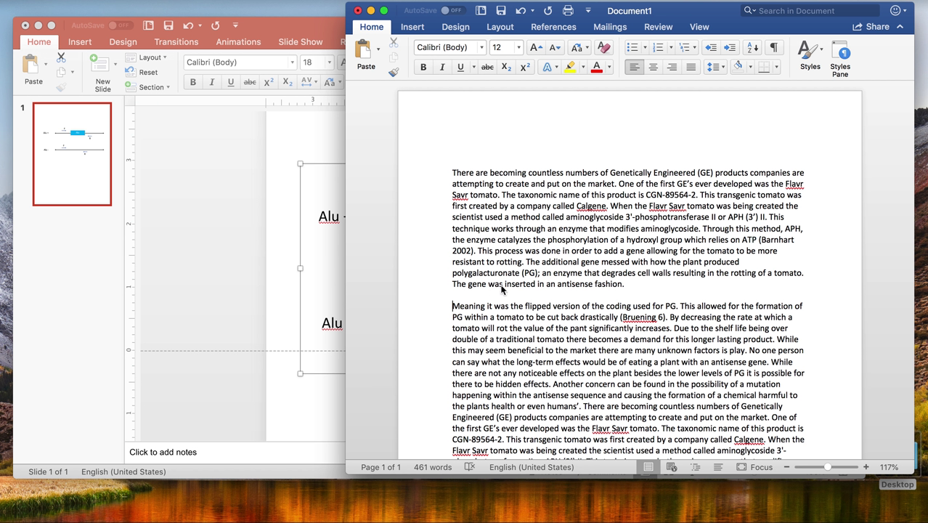
key("super+v")
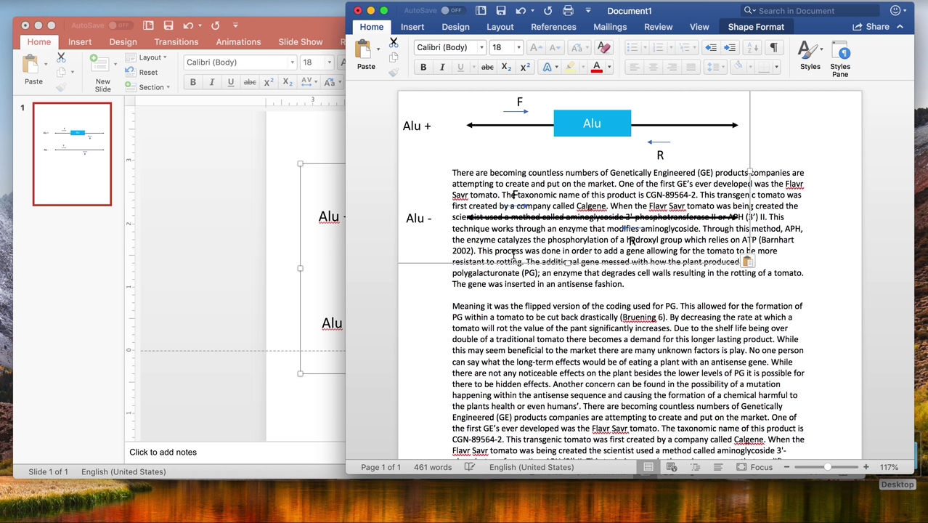
left_click_drag(514, 267, 552, 351)
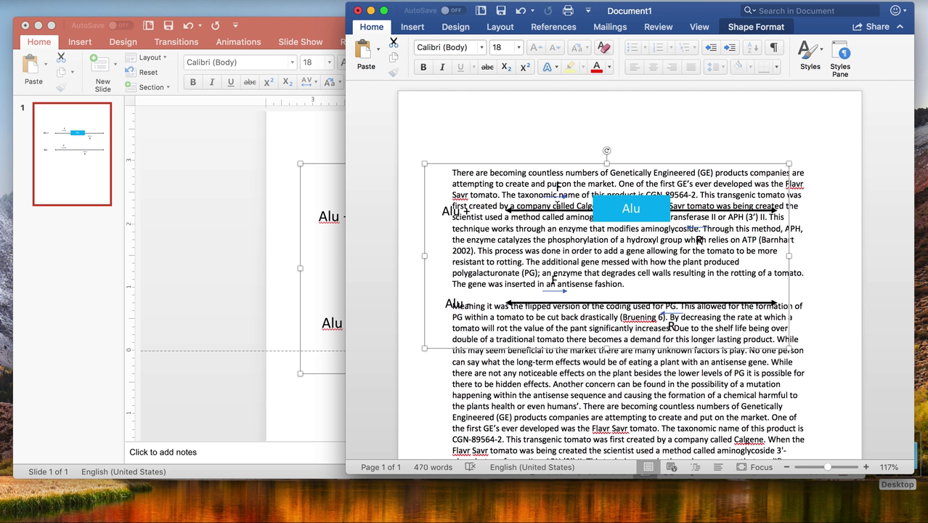
- Set the diagram's text wrapping to Top and Bottom and move it down into the middle of the first paragraph
right_click(506, 352)
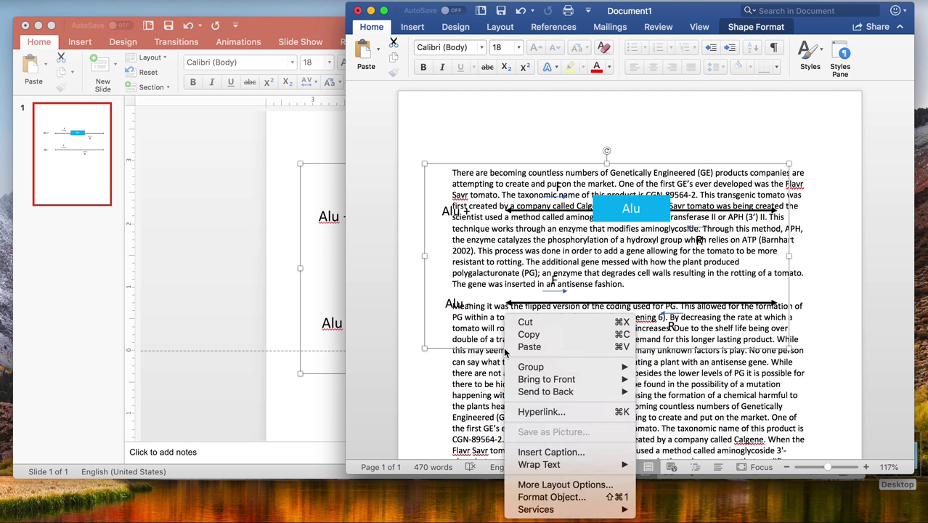
mouse_move(557, 466)
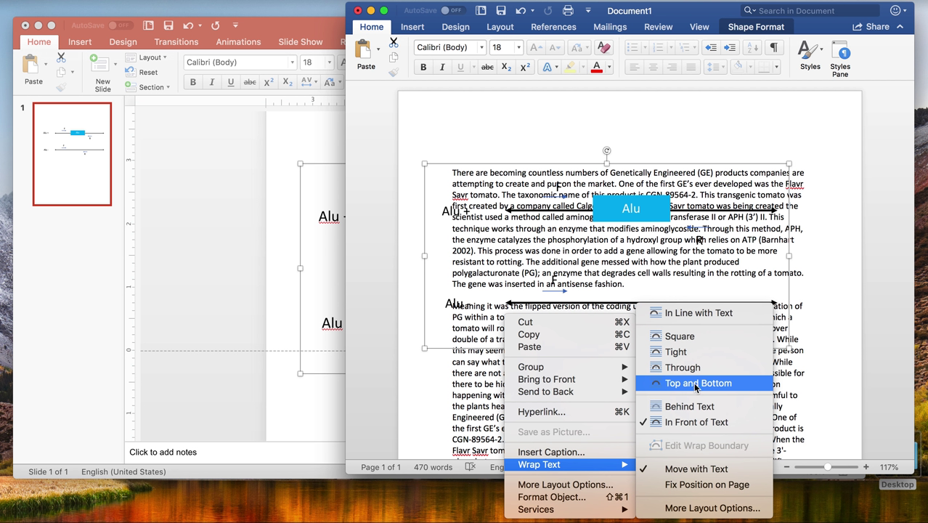
left_click(695, 384)
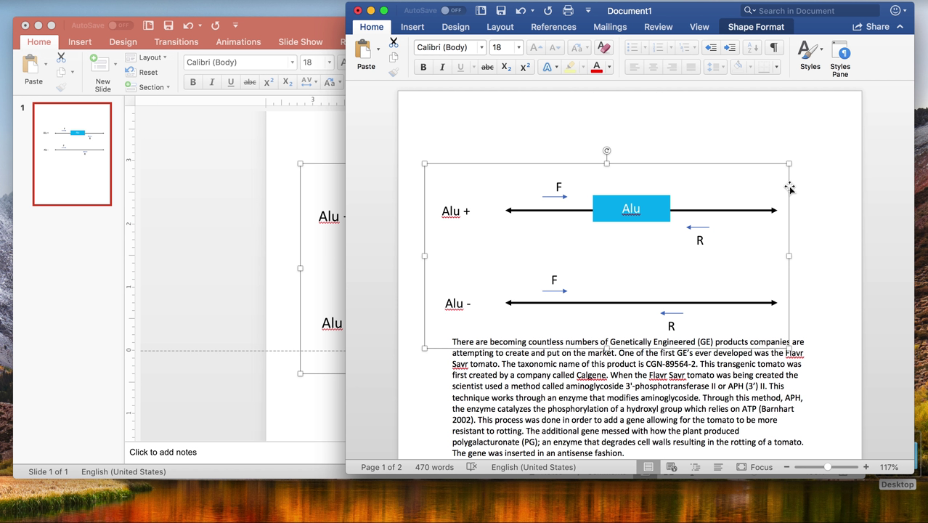
left_click_drag(790, 190, 803, 223)
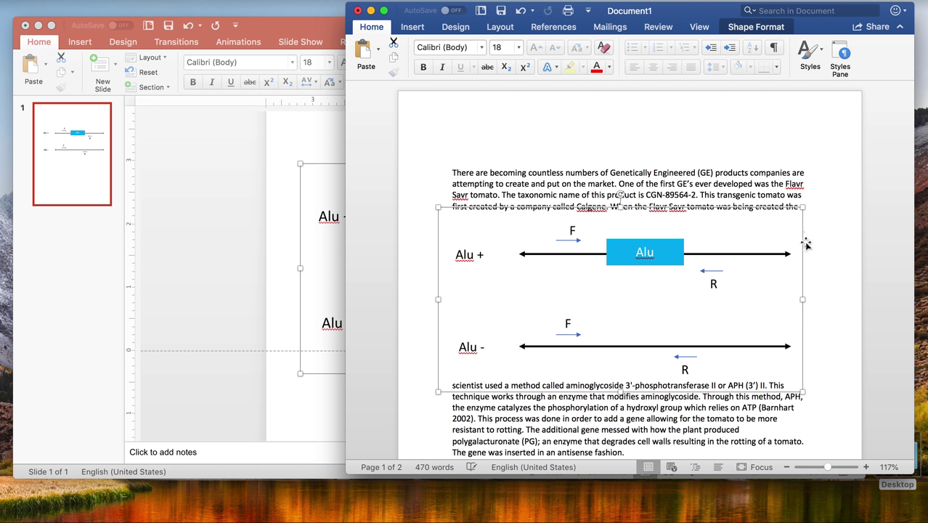
- Insert blank lines below the diagram, before the text starting "scientist used a method", to make room for a caption
left_click(831, 273)
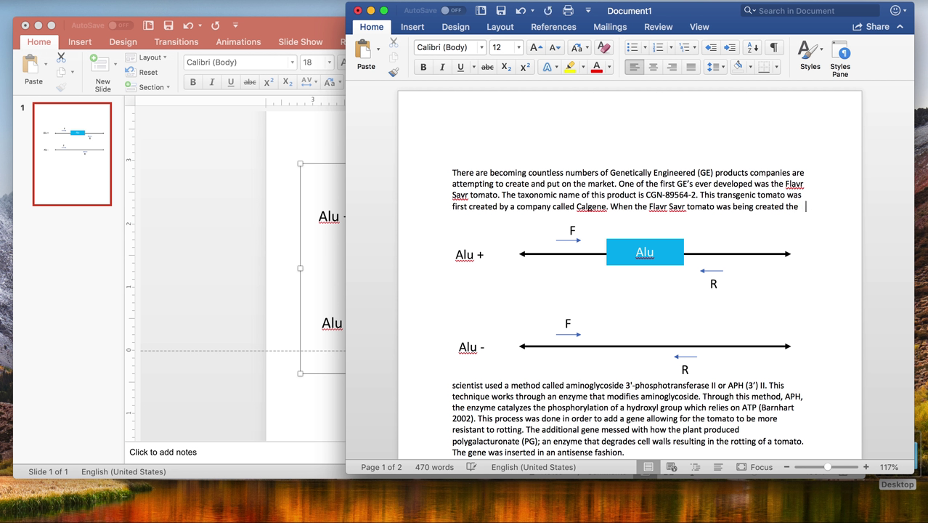
key("Return")
key("Return")
key("Return")
key("Return")
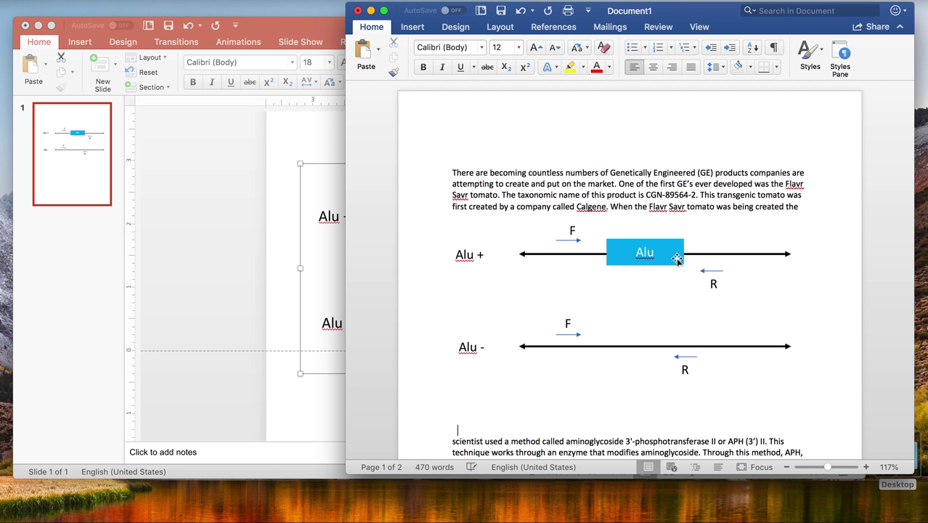
- Write the caption "Figure 1. PCR amplification schematic. 2-3 sentence description." directly beneath the diagram
left_click(454, 384)
type("Figu")
type("e 1")
key("BackSpace")
key("BackSpace")
key("BackSpace")
type("re.")
type("1")
type(" PCR amplific")
key("BackSpace")
key("BackSpace")
key("BackSpace")
key("BackSpace")
key("BackSpace")
key("BackSpace")
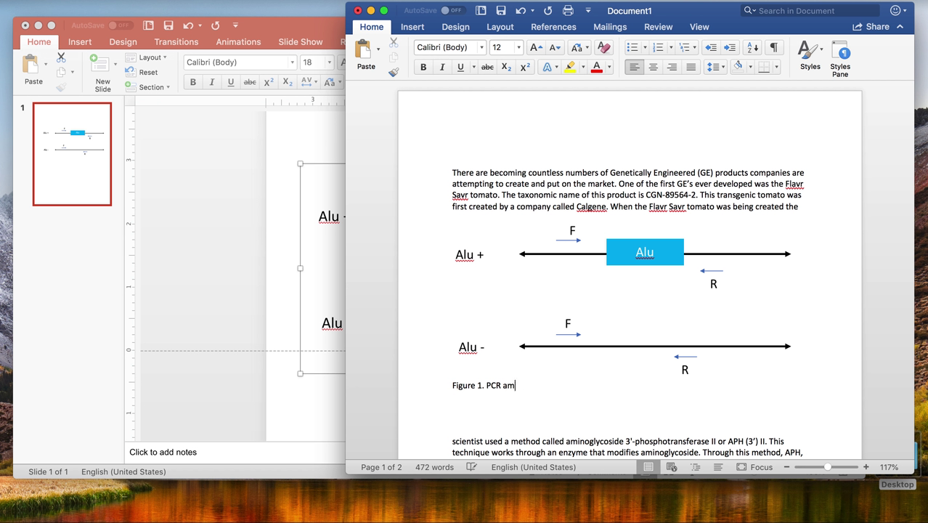
type("plification schematic. ")
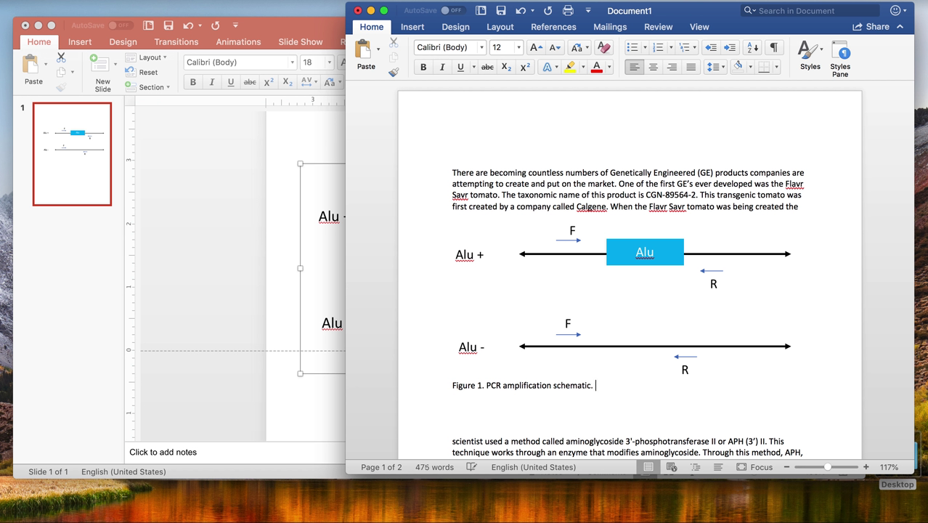
type("2-3 sentence description.")
- Review the reference screenshot, the PowerPoint slide and the Word page, and select the diagram in the Word document
left_click(221, 273)
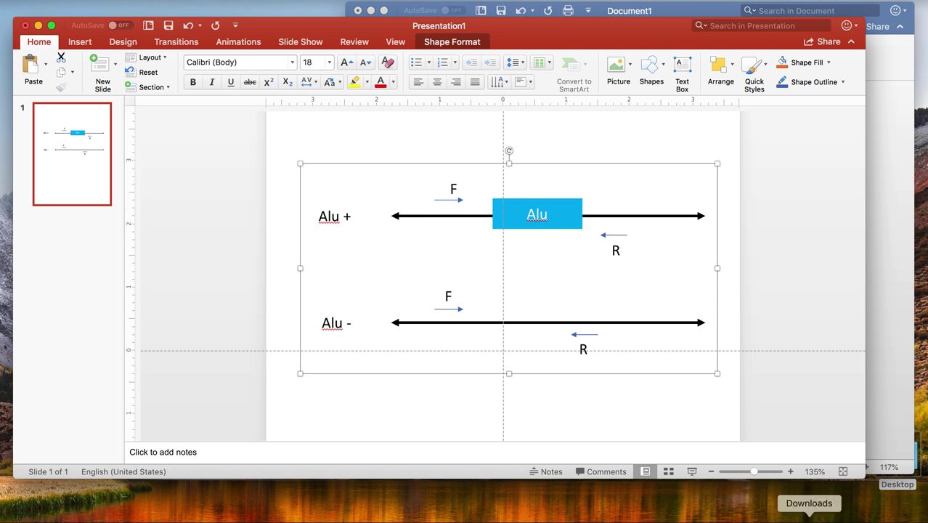
key("ctrl+Up")
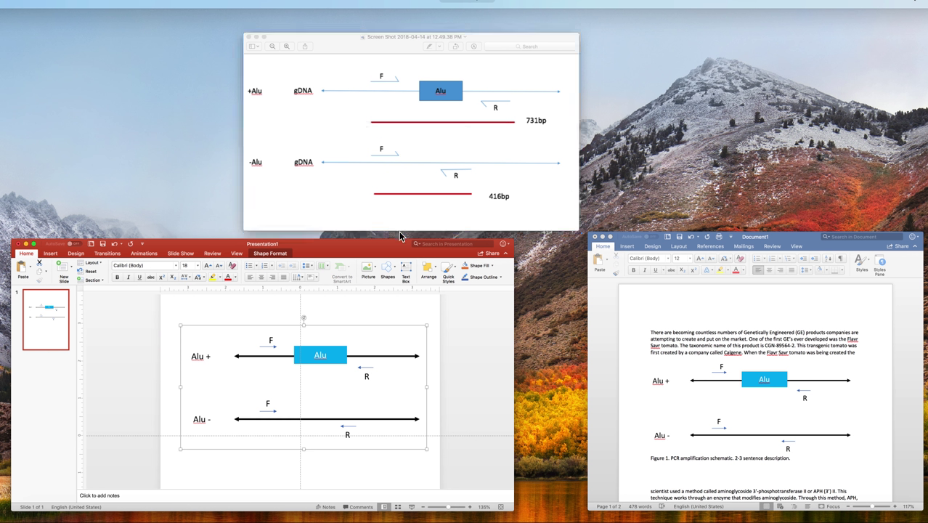
left_click(379, 314)
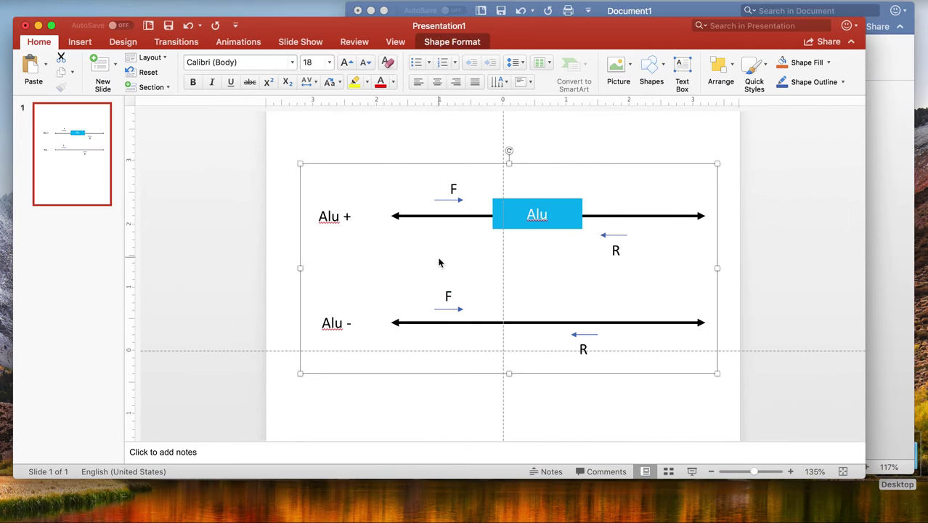
left_click(885, 216)
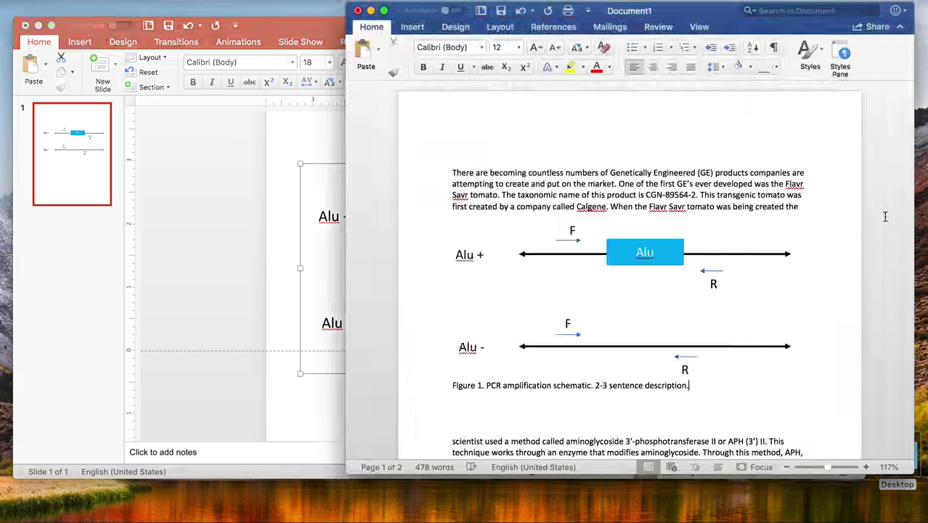
scroll(668, 319, "down", 3)
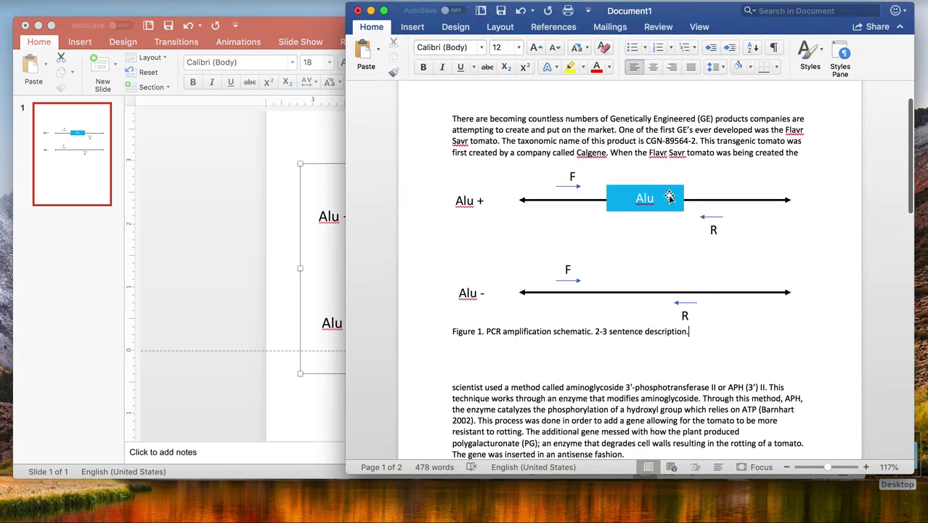
left_click(670, 188)
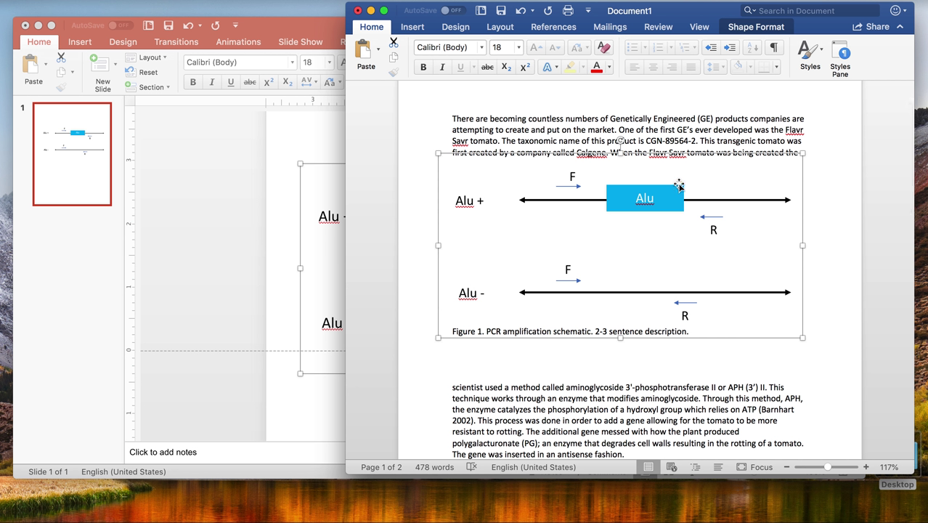